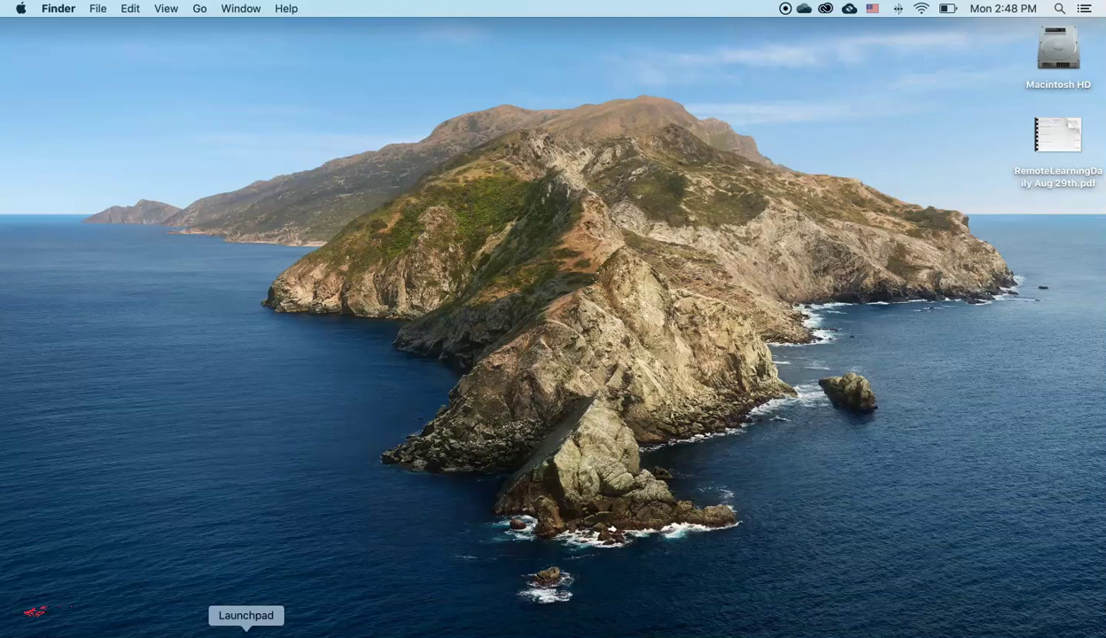
# - Launch zoom.us from Launchpad to bring up Zoom's start window
pyautogui.click(247, 631)
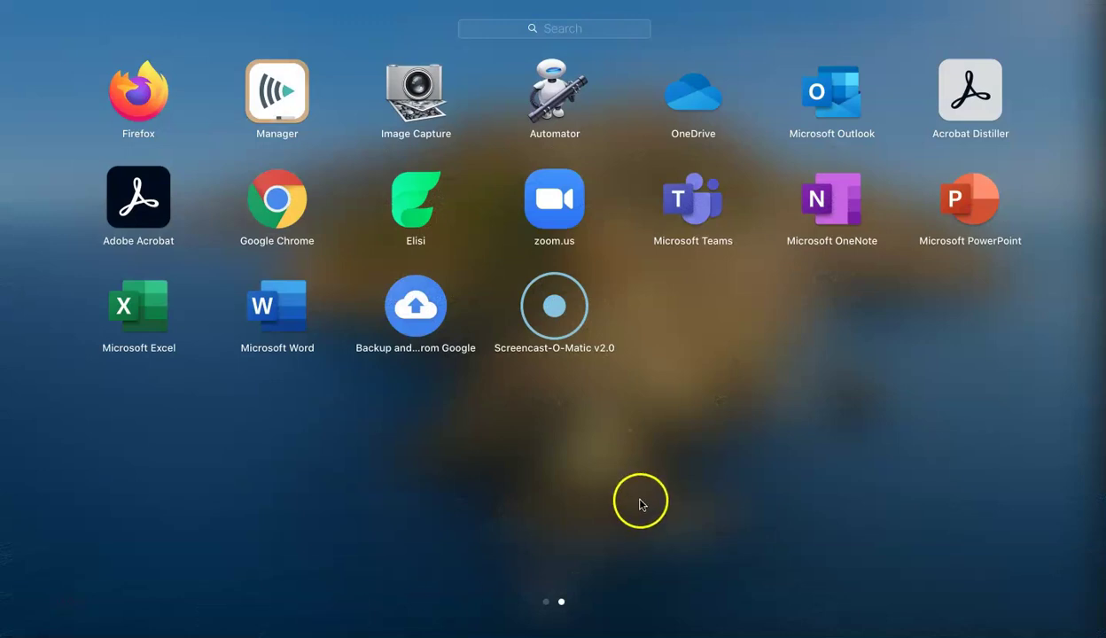
pyautogui.click(561, 207)
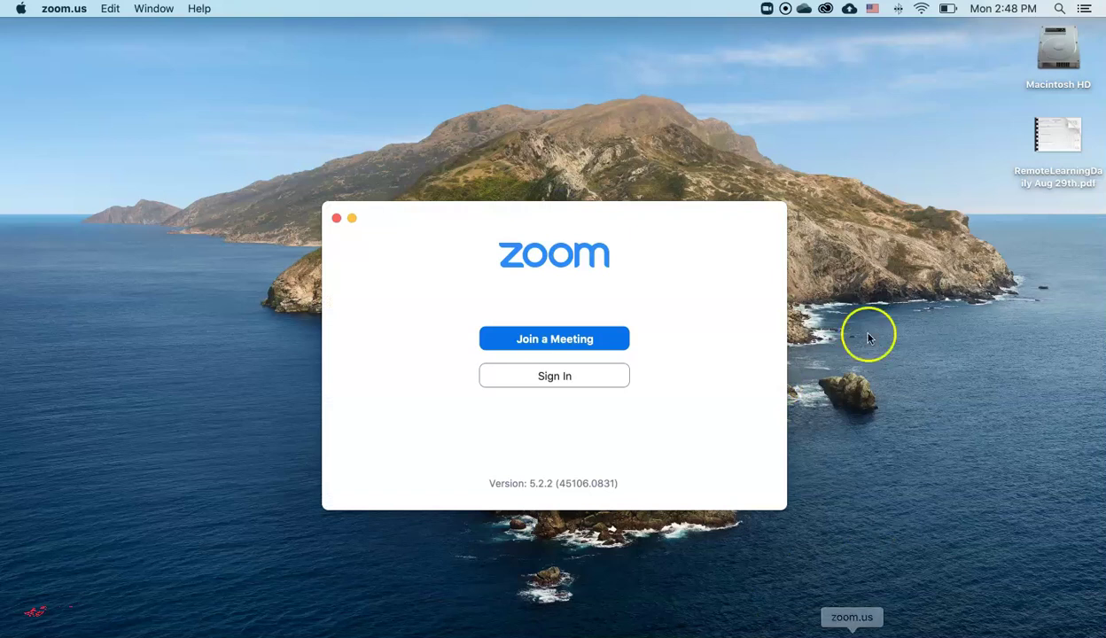
# - Sign in to Zoom with the school account's e-mail address and password
pyautogui.click(574, 390)
pyautogui.click(562, 391)
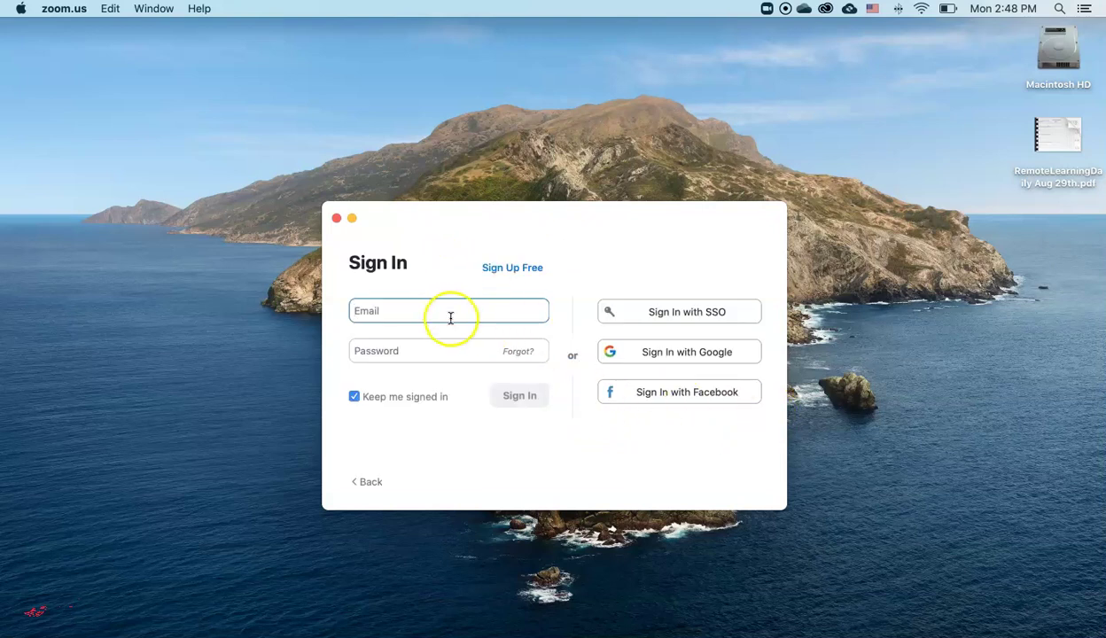
pyautogui.press('Tab')
pyautogui.write('••')
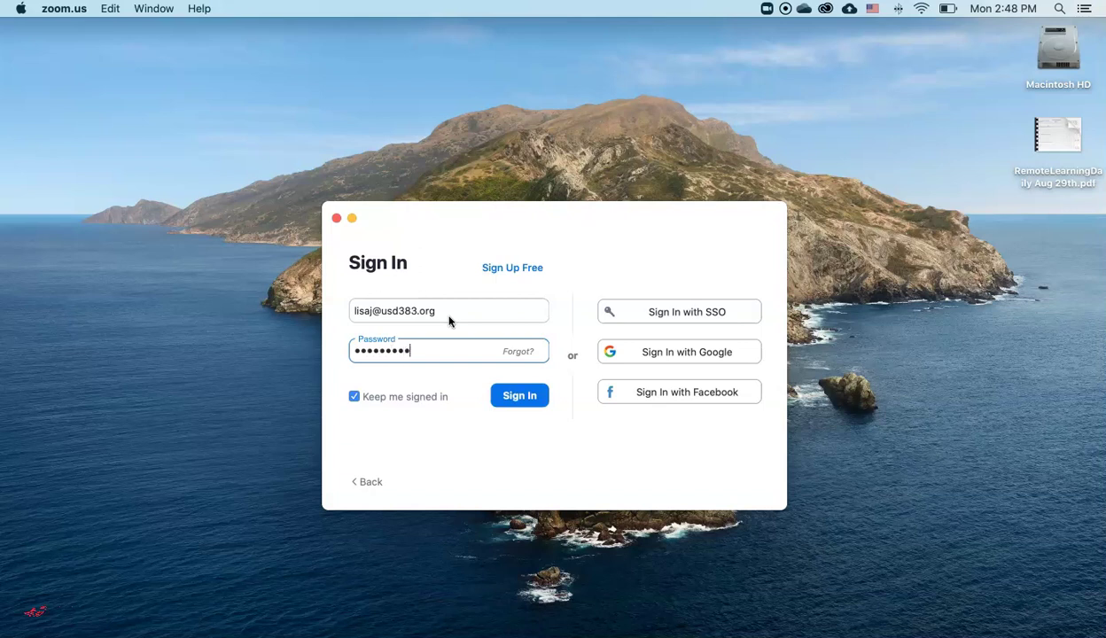
pyautogui.press('Return')
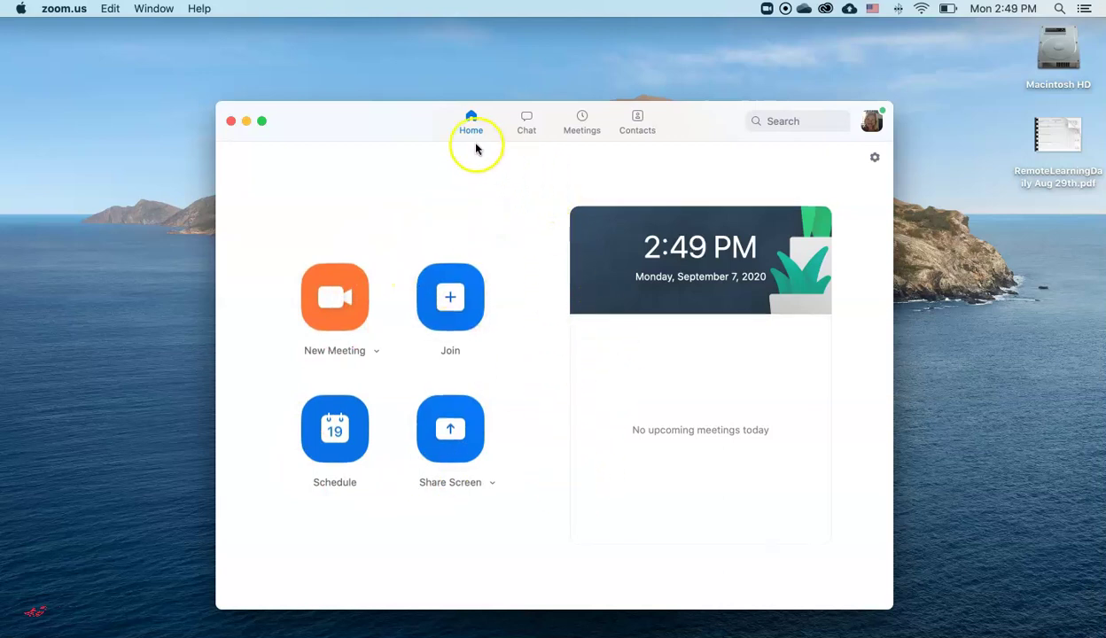
# - Open Zoom Settings' Recording page and reveal the OneDrive folder where local recordings are stored
pyautogui.click(875, 159)
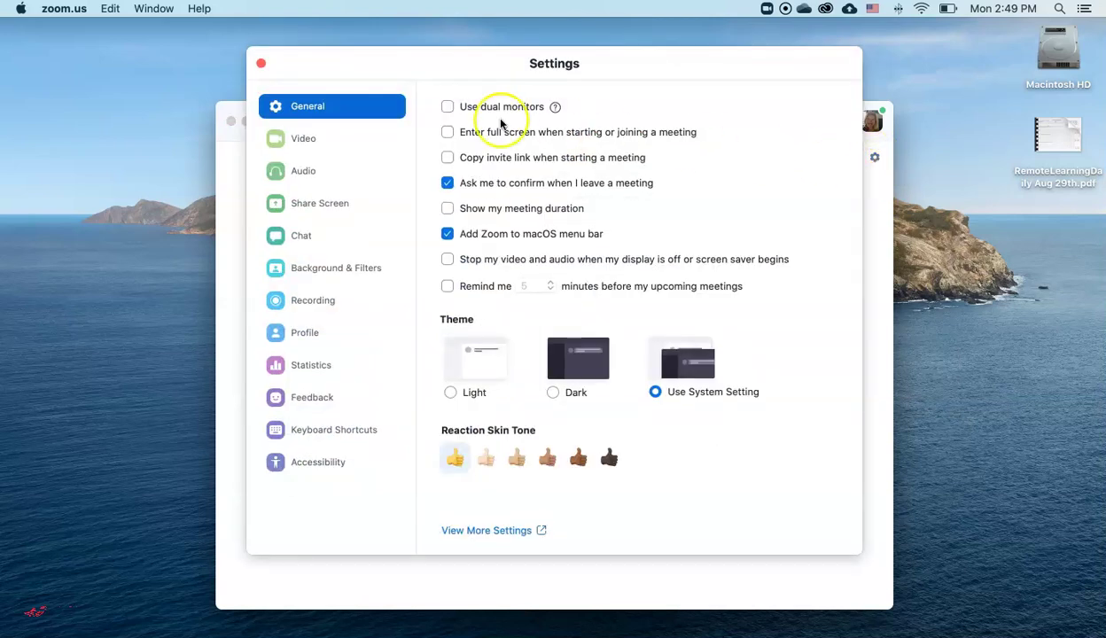
pyautogui.click(333, 306)
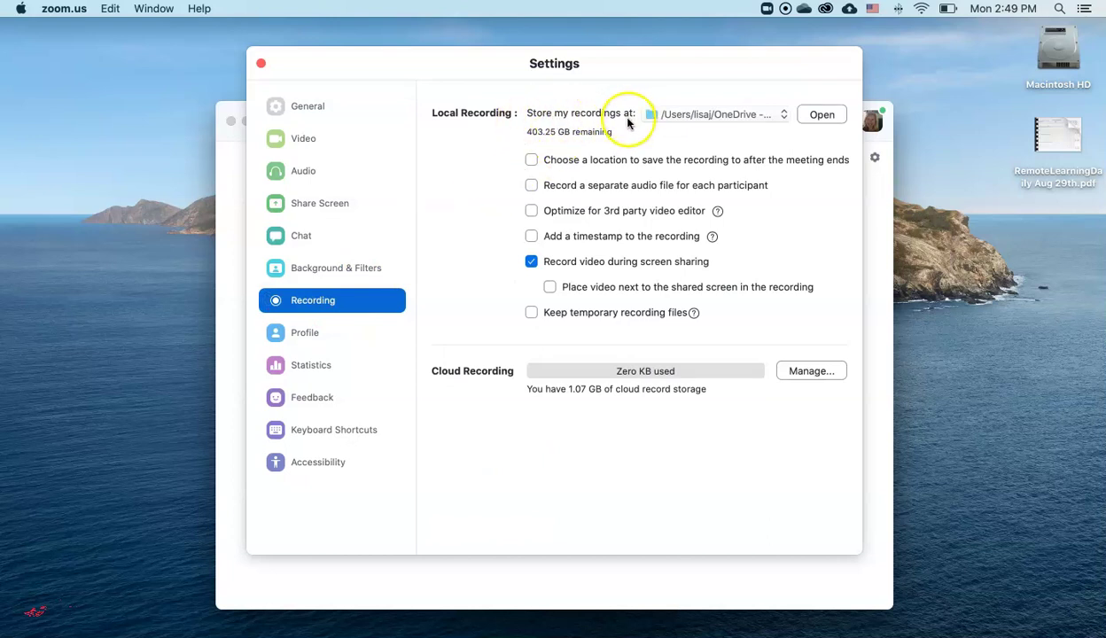
pyautogui.click(823, 119)
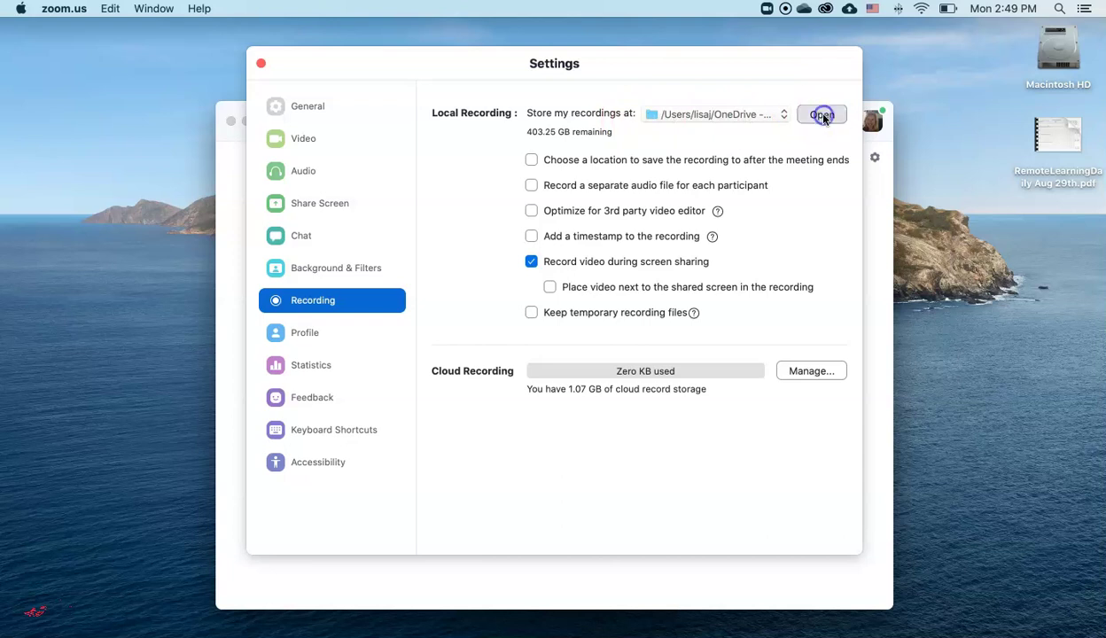
# - Create a new untitled folder inside the OneDrive folder in Finder
pyautogui.moveTo(421, 62); pyautogui.dragTo(633, 62)
pyautogui.moveTo(248, 64); pyautogui.dragTo(242, 73)
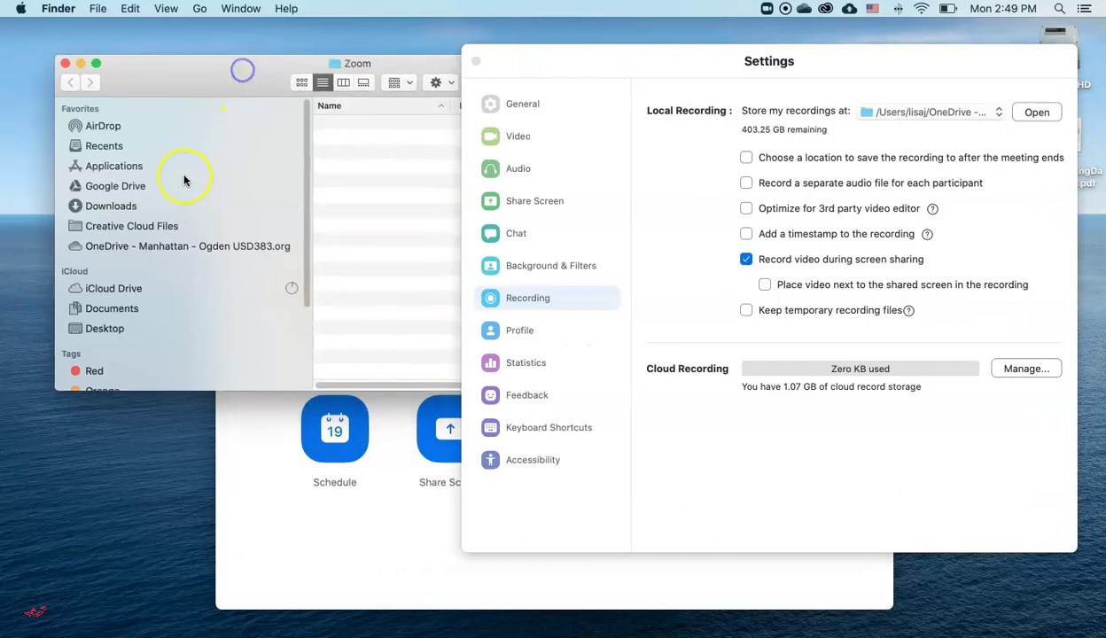
pyautogui.click(183, 249)
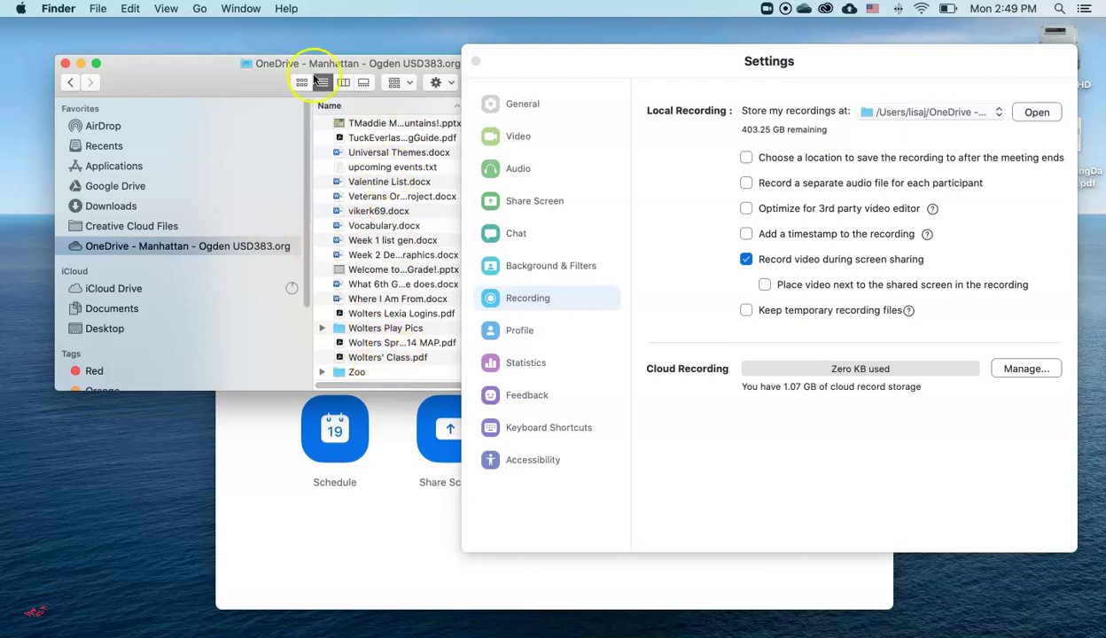
pyautogui.click(98, 8)
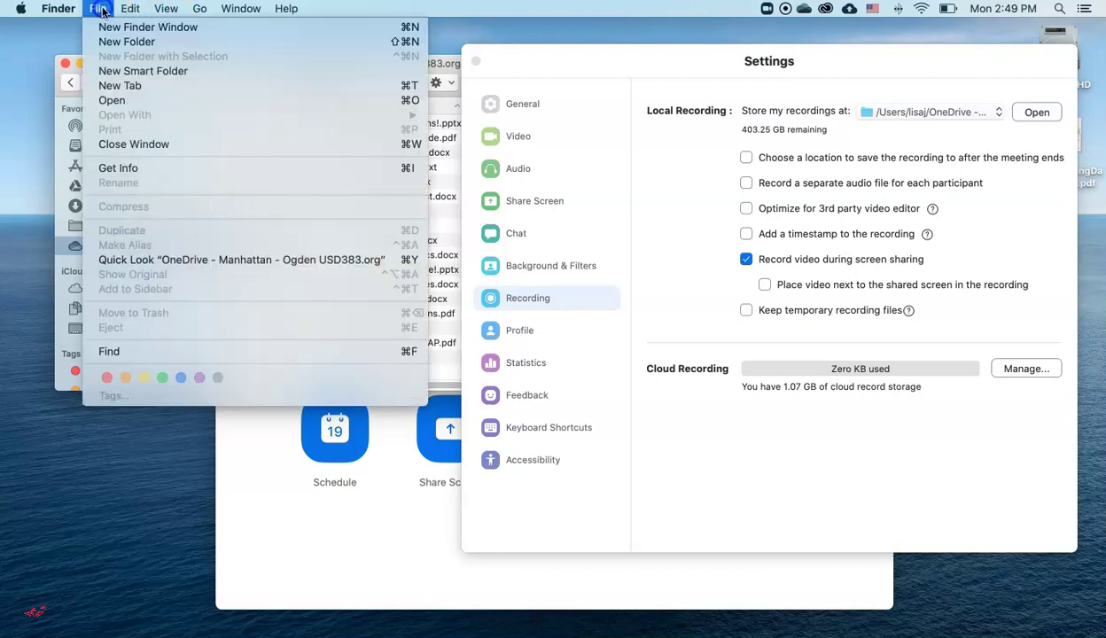
pyautogui.click(110, 45)
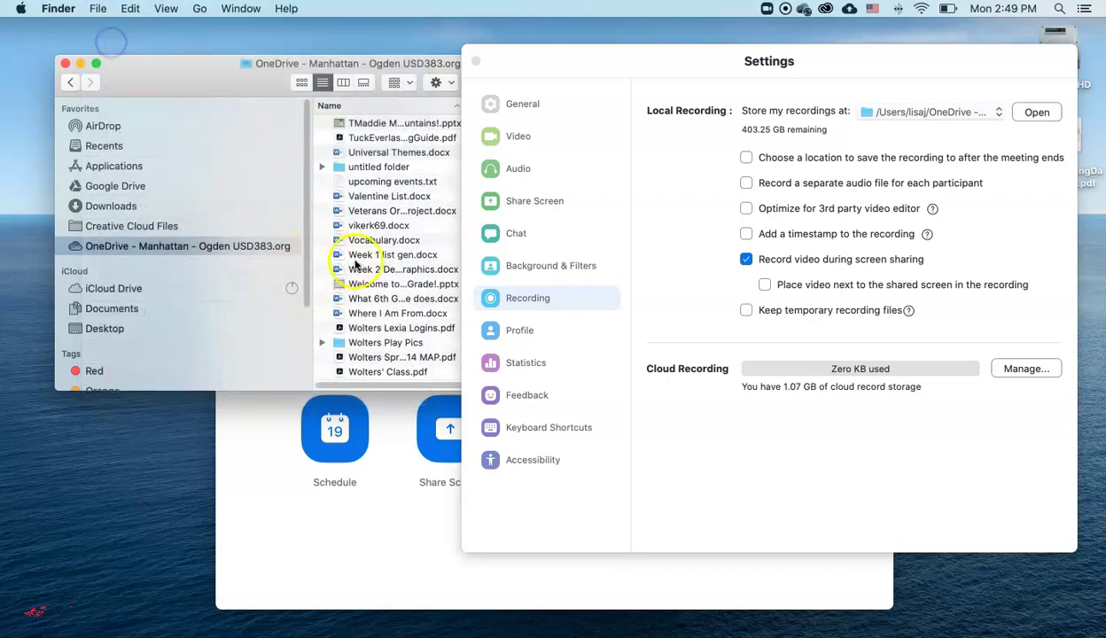
pyautogui.click(370, 213)
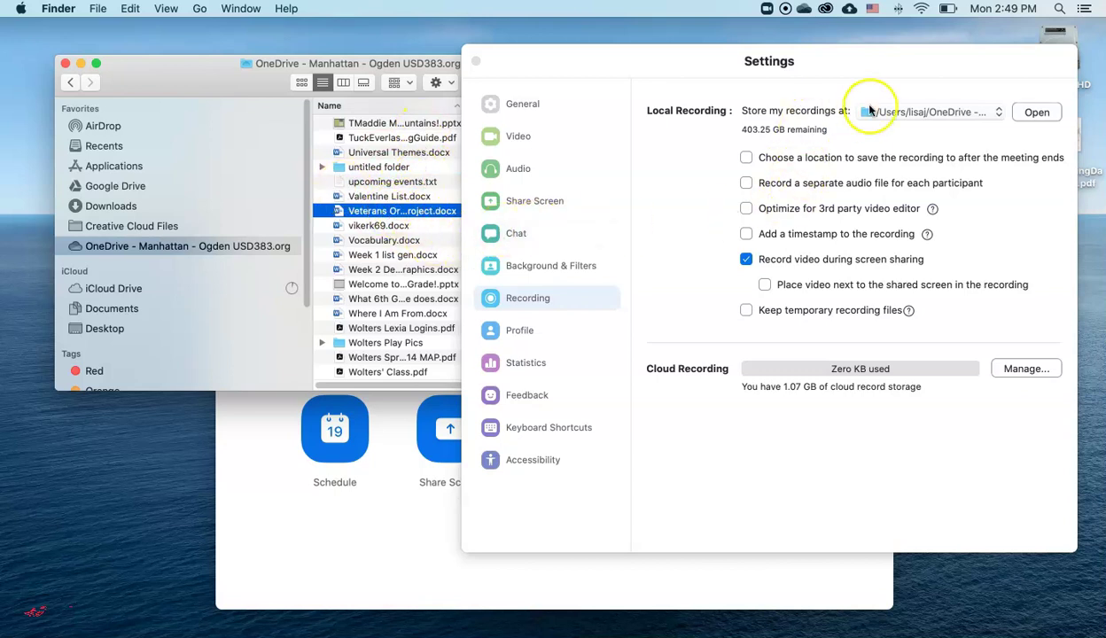
# - Verify the recording storage path in Zoom Settings, then close the Settings window
pyautogui.moveTo(933, 74); pyautogui.dragTo(802, 78)
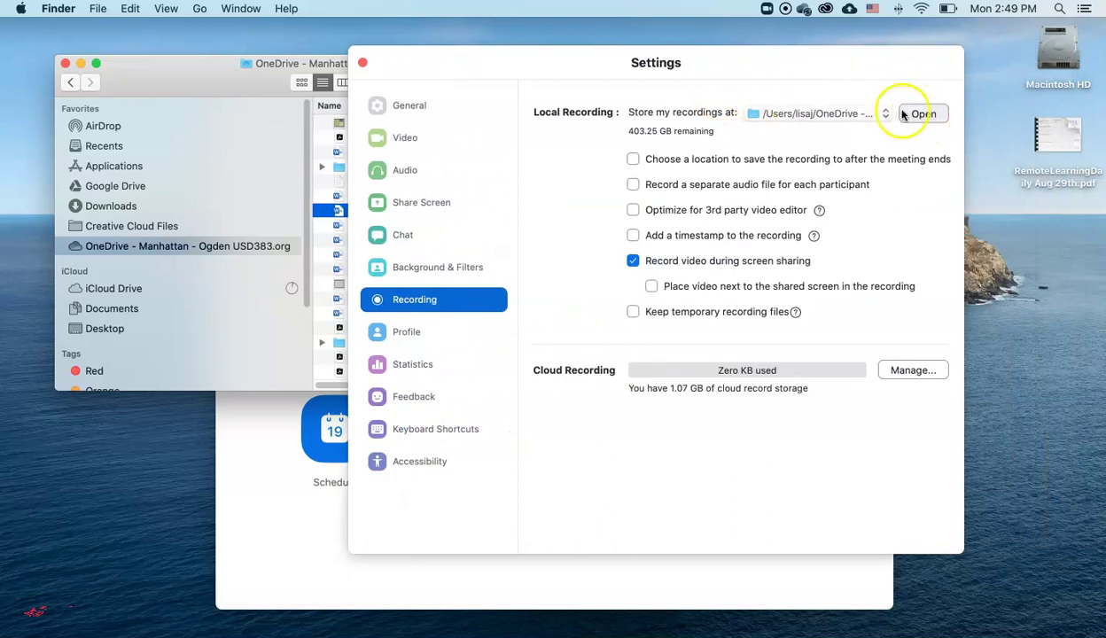
pyautogui.click(844, 115)
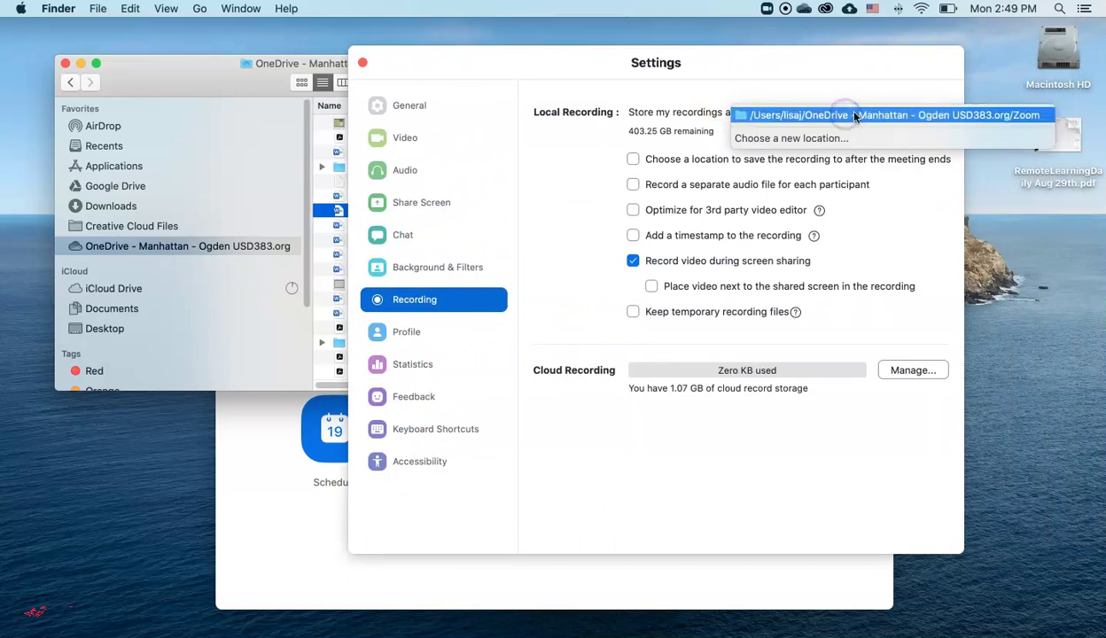
pyautogui.click(939, 240)
pyautogui.click(921, 114)
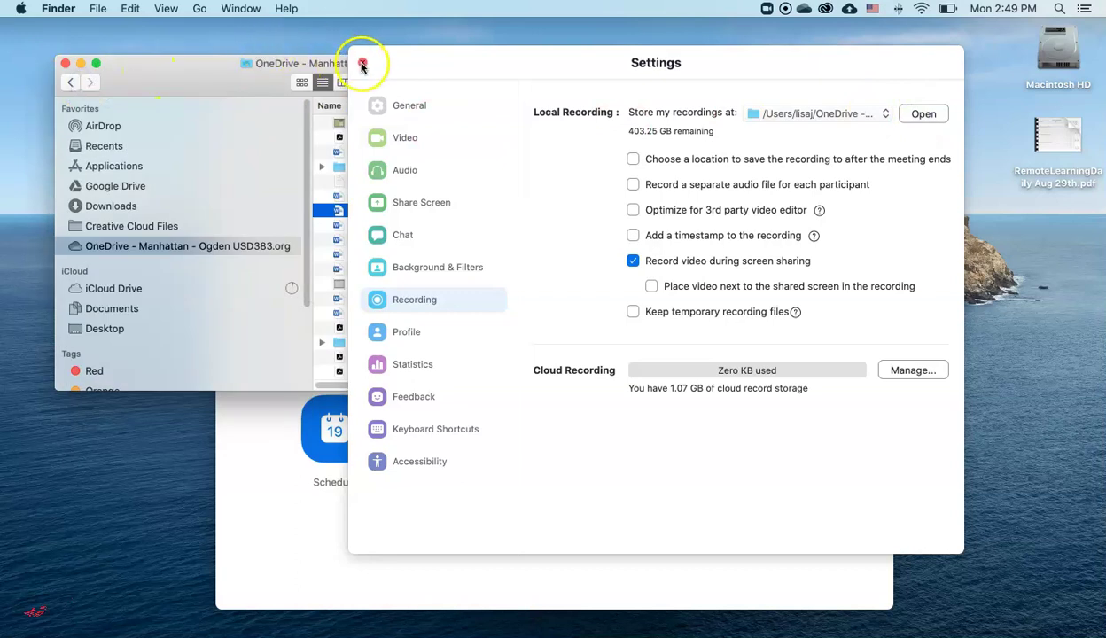
pyautogui.click(361, 65)
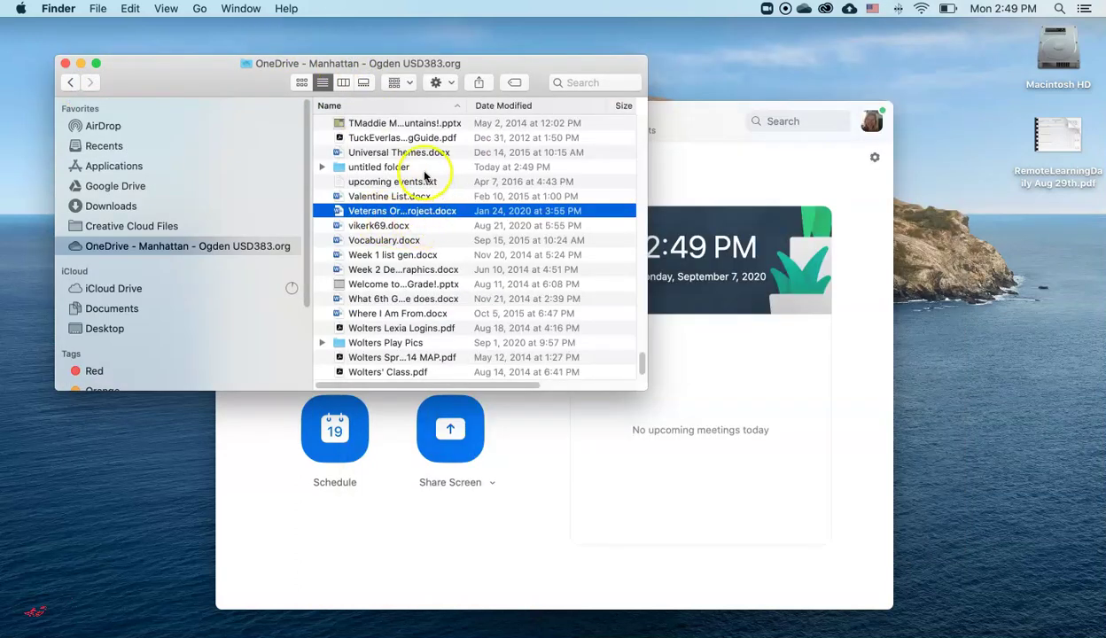
# - Use View Online on the OneDrive Zoom folder to open it in Firefox
pyautogui.click(282, 253)
pyautogui.scroll(-2, 425, 310)
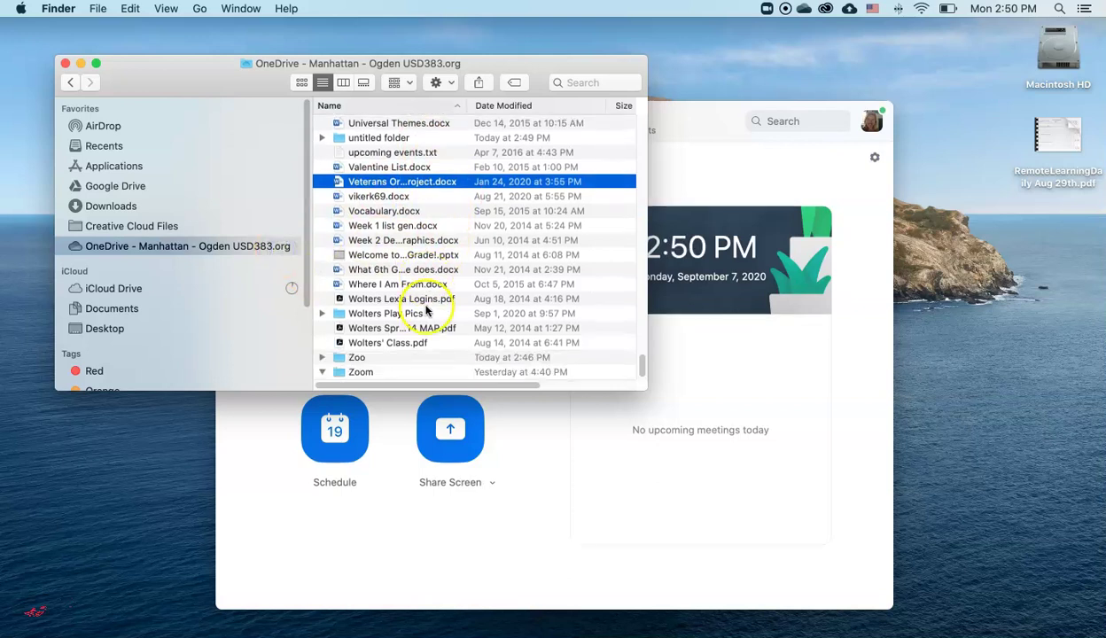
pyautogui.click(432, 372)
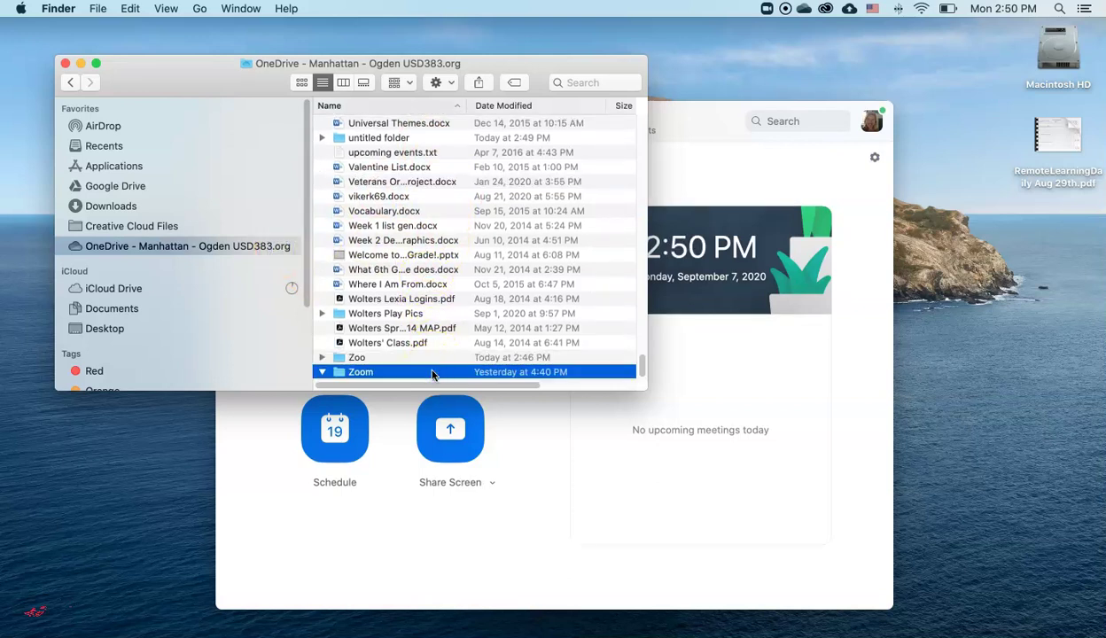
pyautogui.rightClick(433, 373)
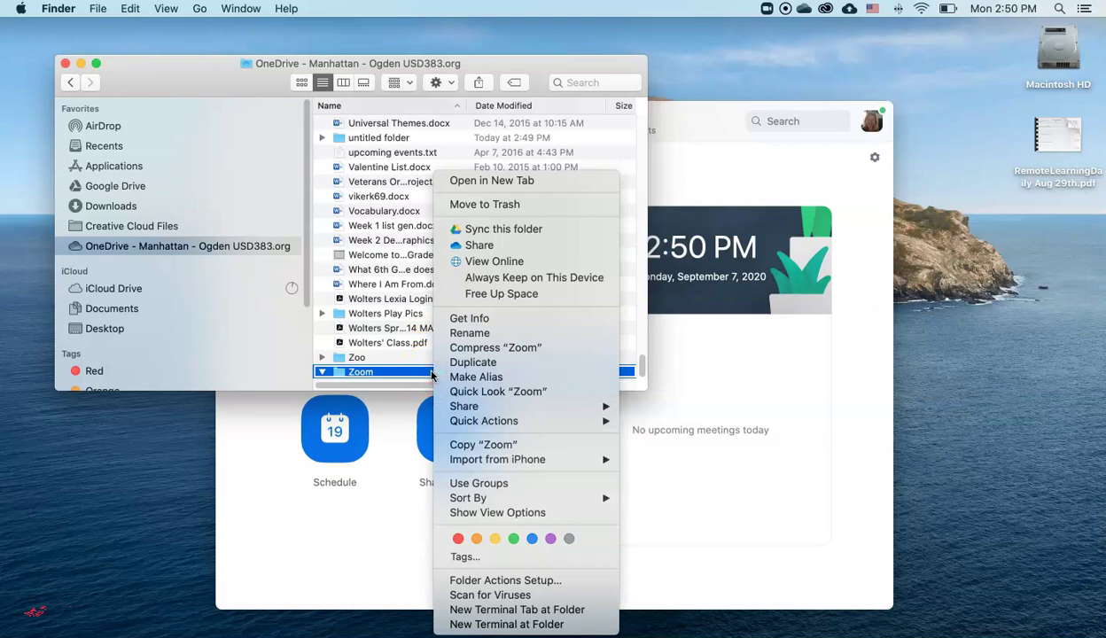
pyautogui.click(515, 261)
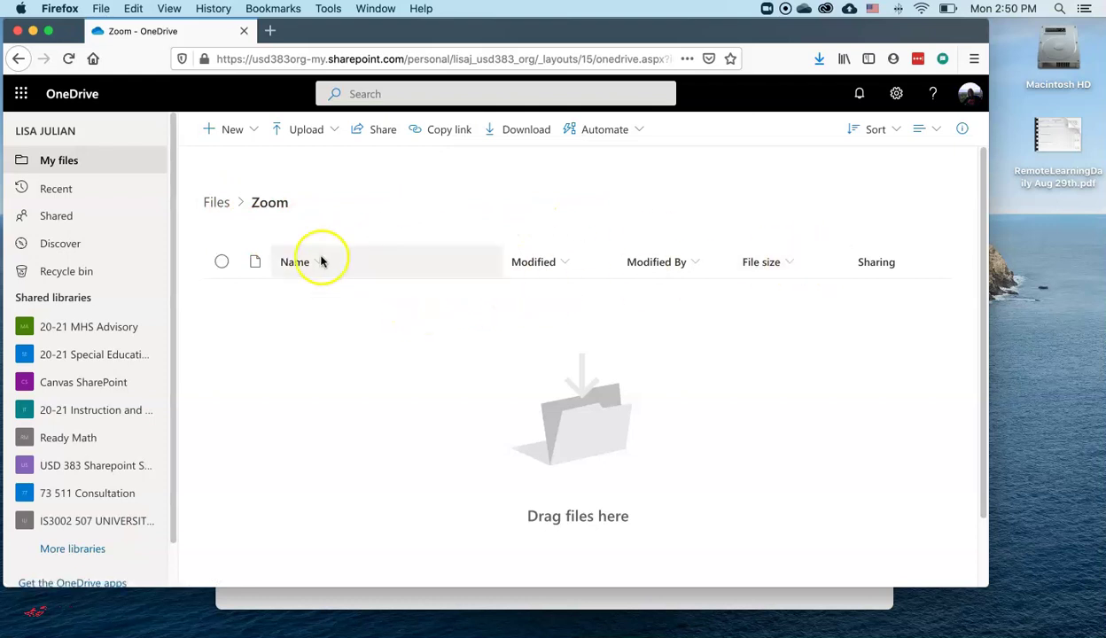
pyautogui.click(225, 262)
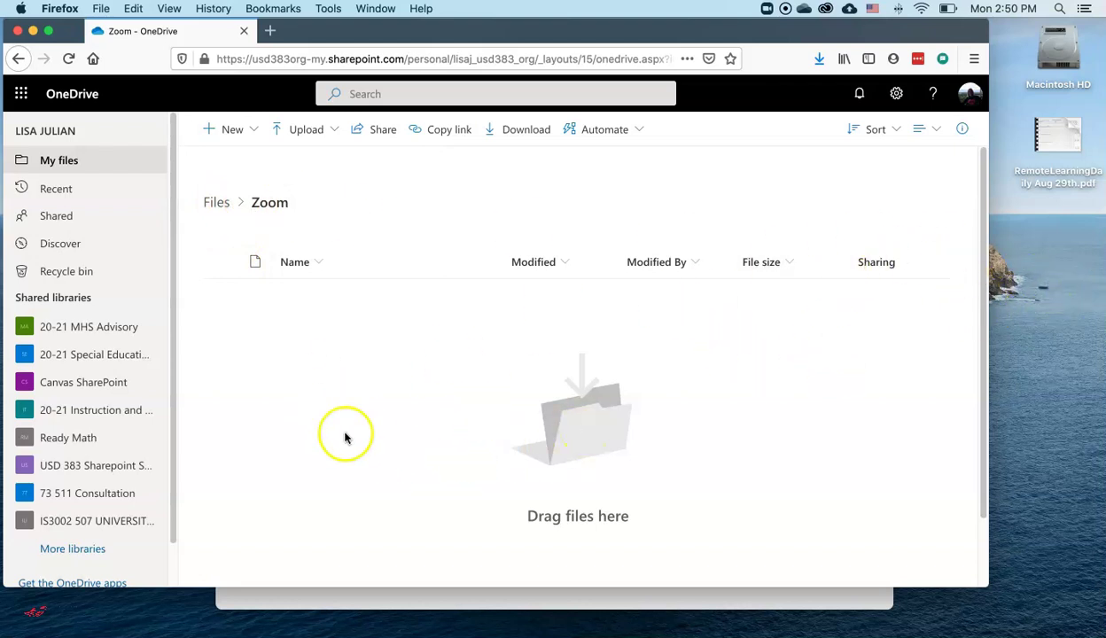
pyautogui.click(375, 133)
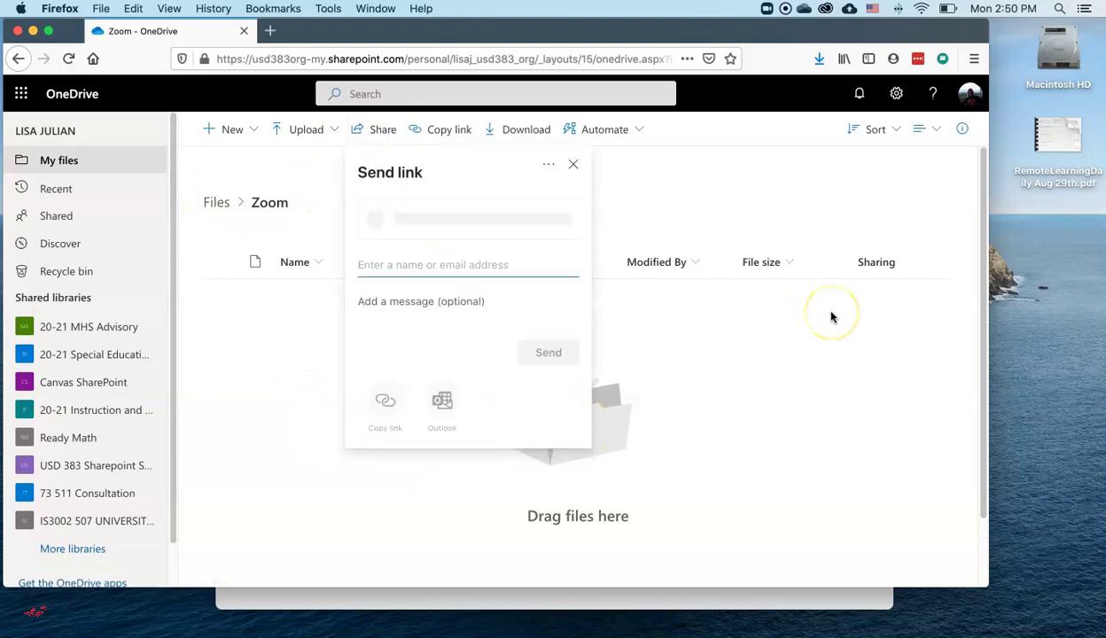
pyautogui.click(525, 228)
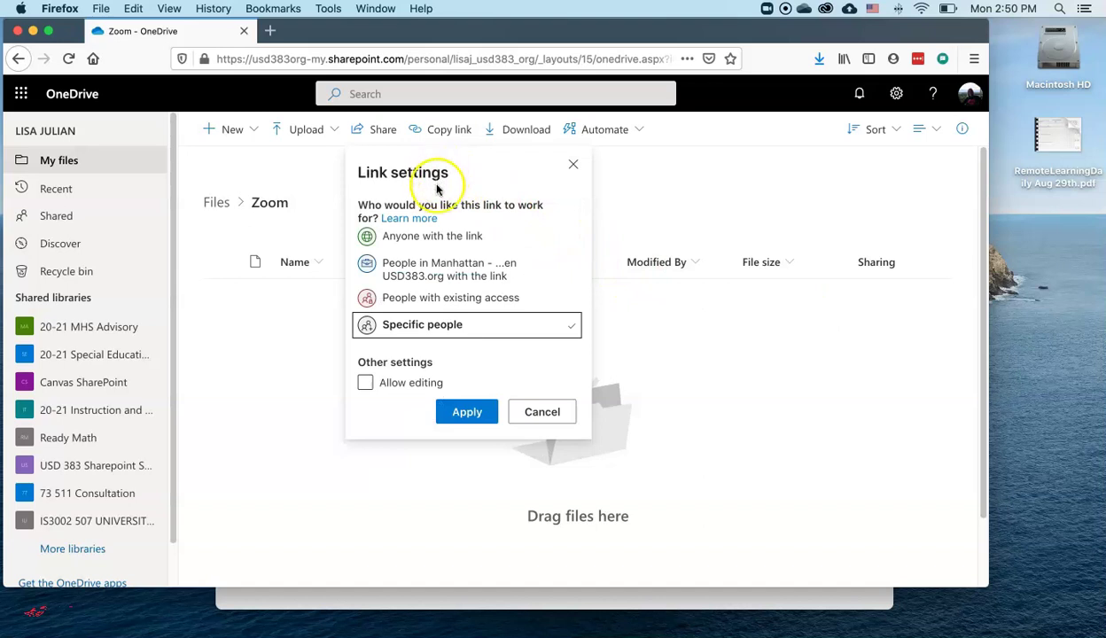
pyautogui.click(439, 237)
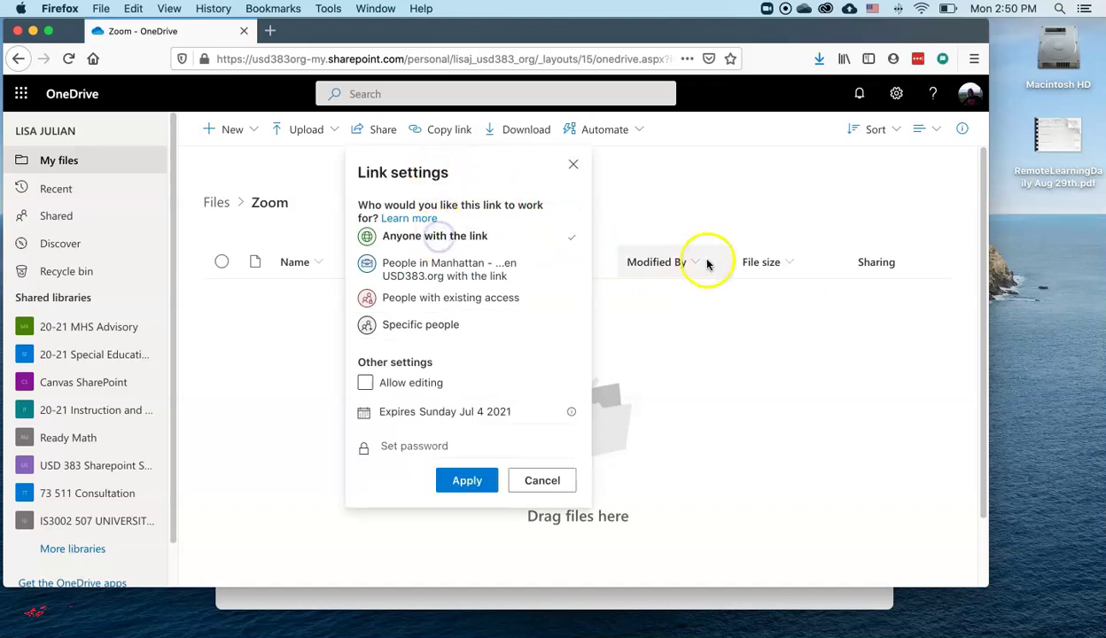
pyautogui.click(542, 482)
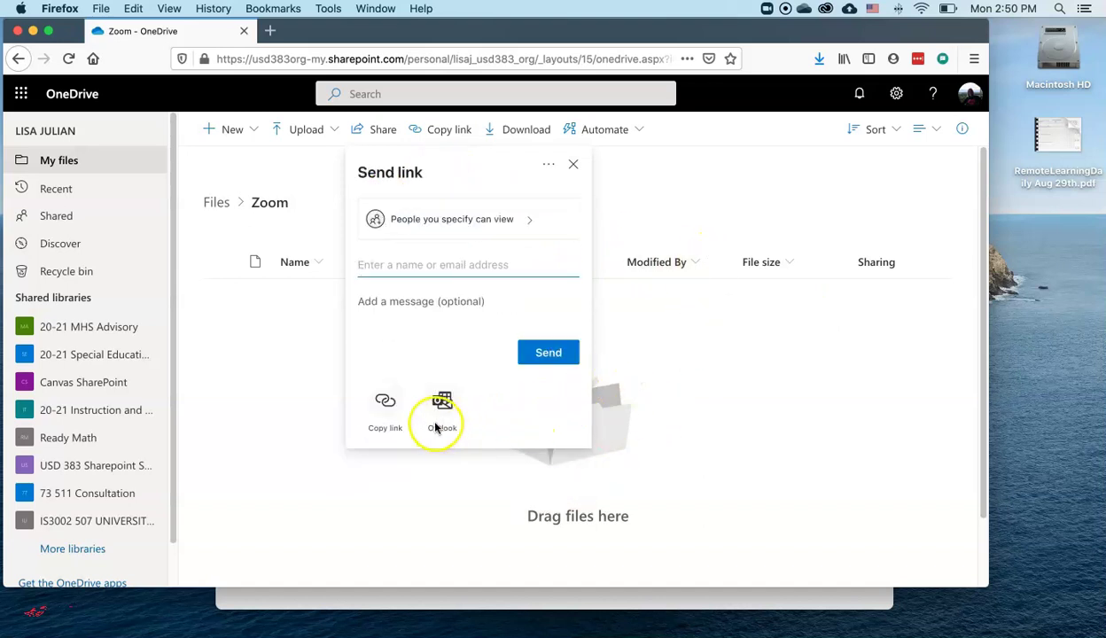
pyautogui.click(573, 163)
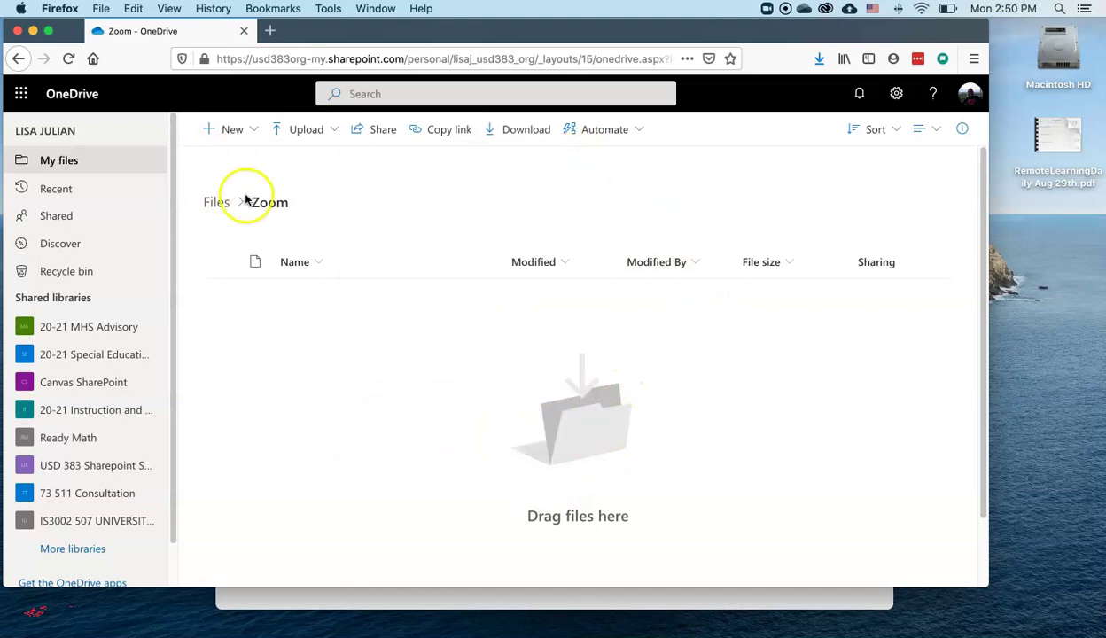
pyautogui.click(218, 203)
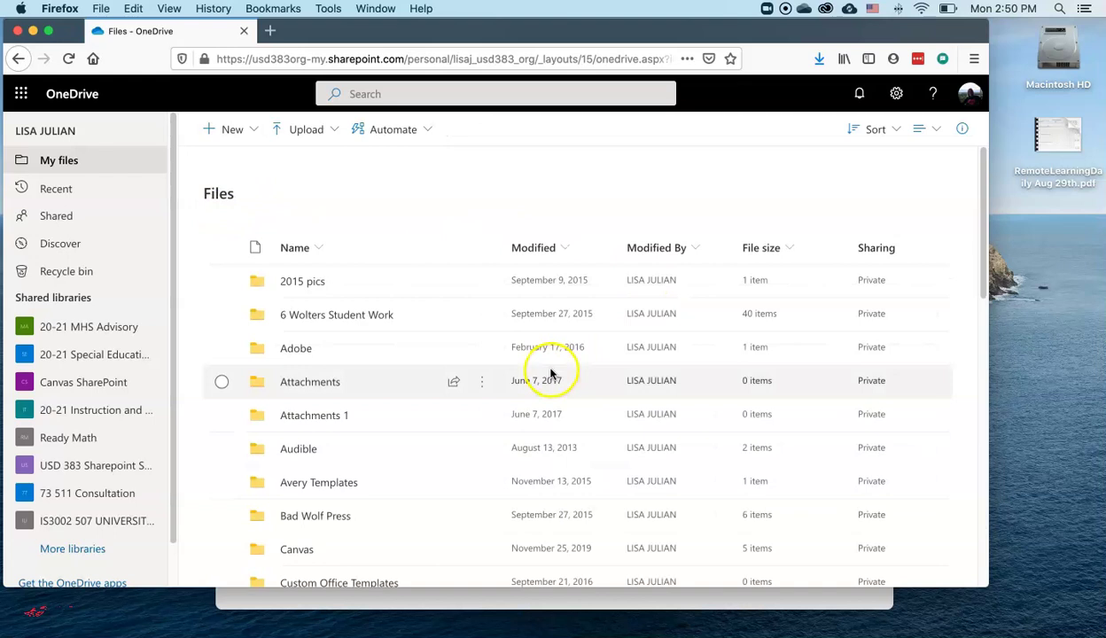
# - Copy the Zoom folder's view-only sharing link from its Manage Access pane
pyautogui.scroll(-15, 551, 372)
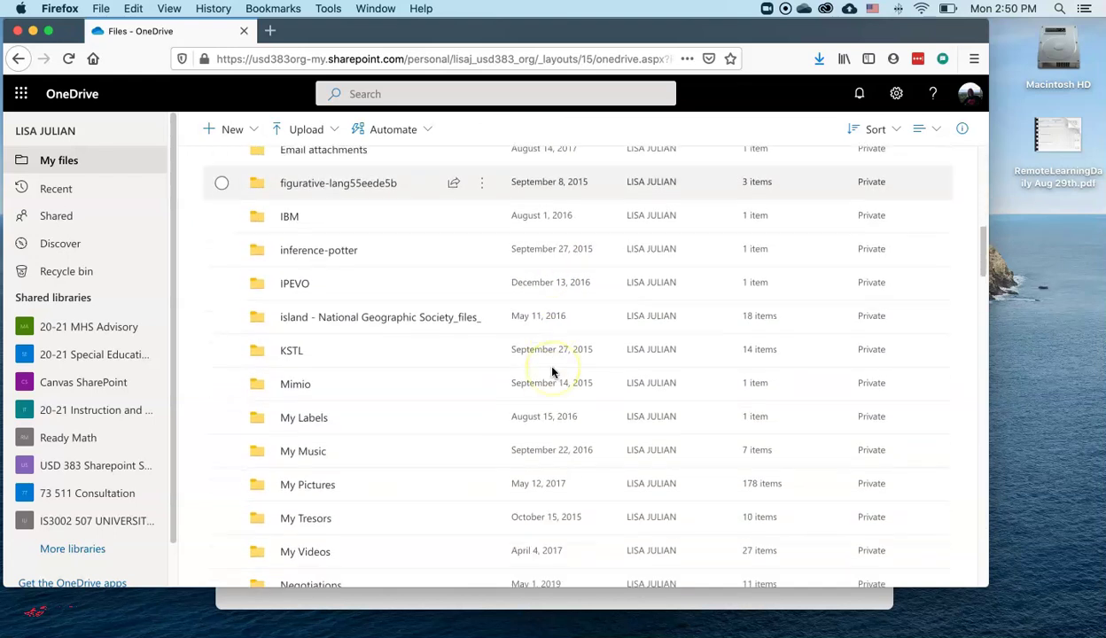
pyautogui.scroll(-2, 551, 373)
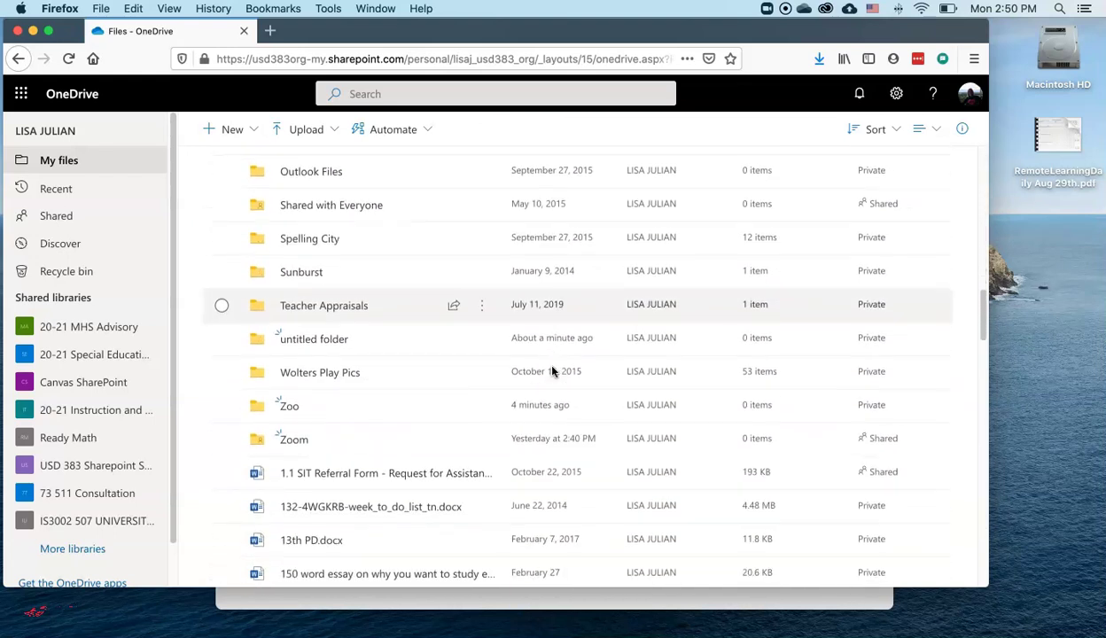
pyautogui.click(221, 443)
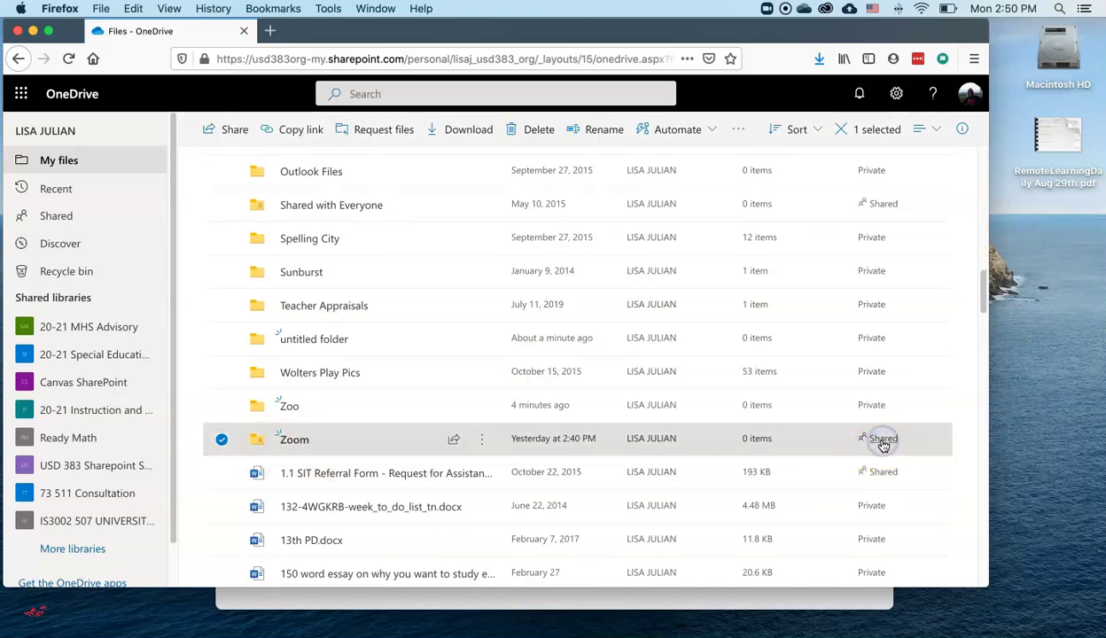
pyautogui.click(882, 441)
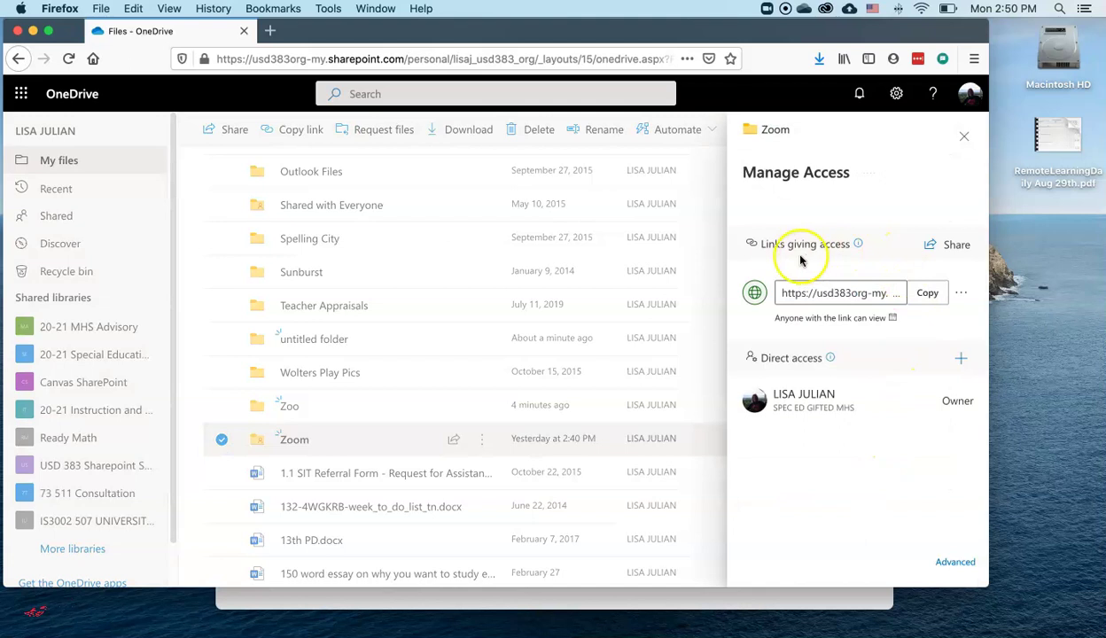
pyautogui.moveTo(860, 245)
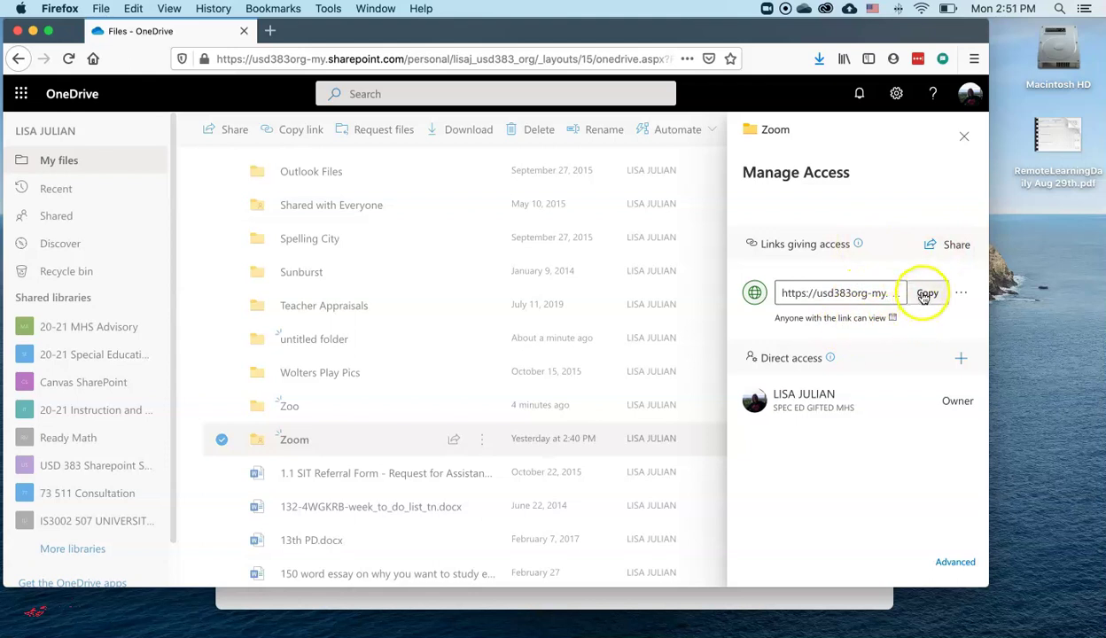
pyautogui.click(922, 296)
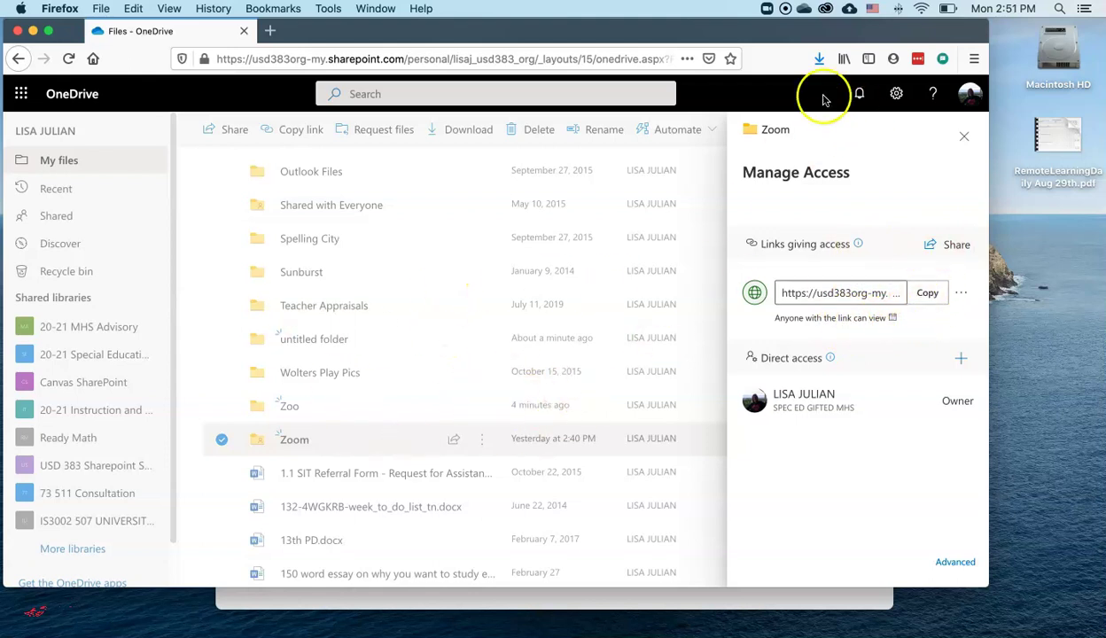
# - Close Firefox and Finder, then start a new Zoom meeting joined with computer audio
pyautogui.click(18, 31)
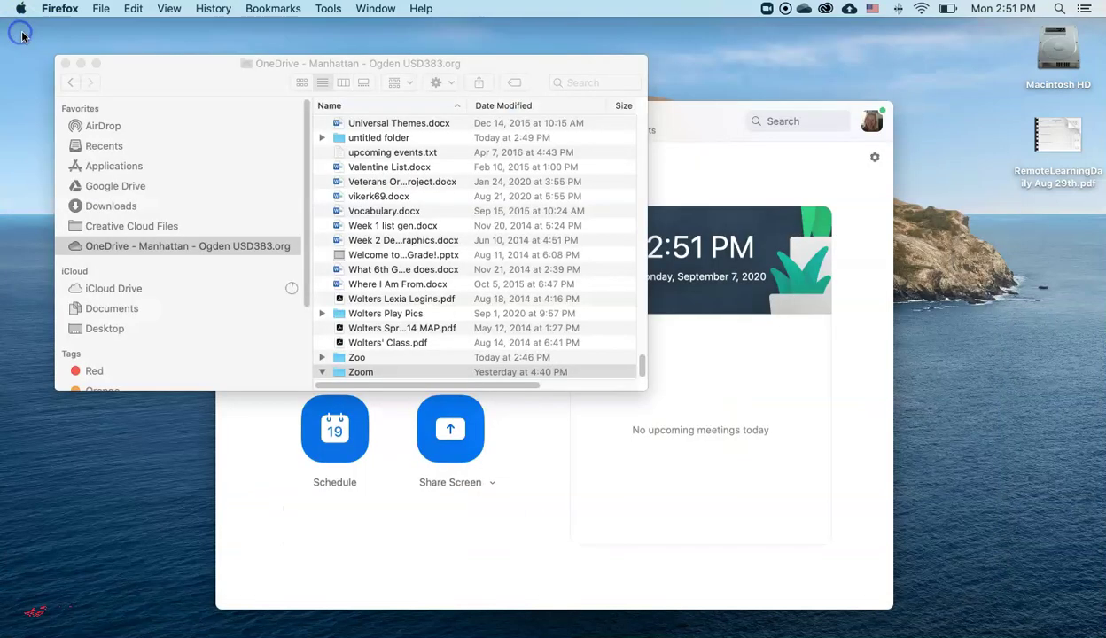
pyautogui.click(65, 63)
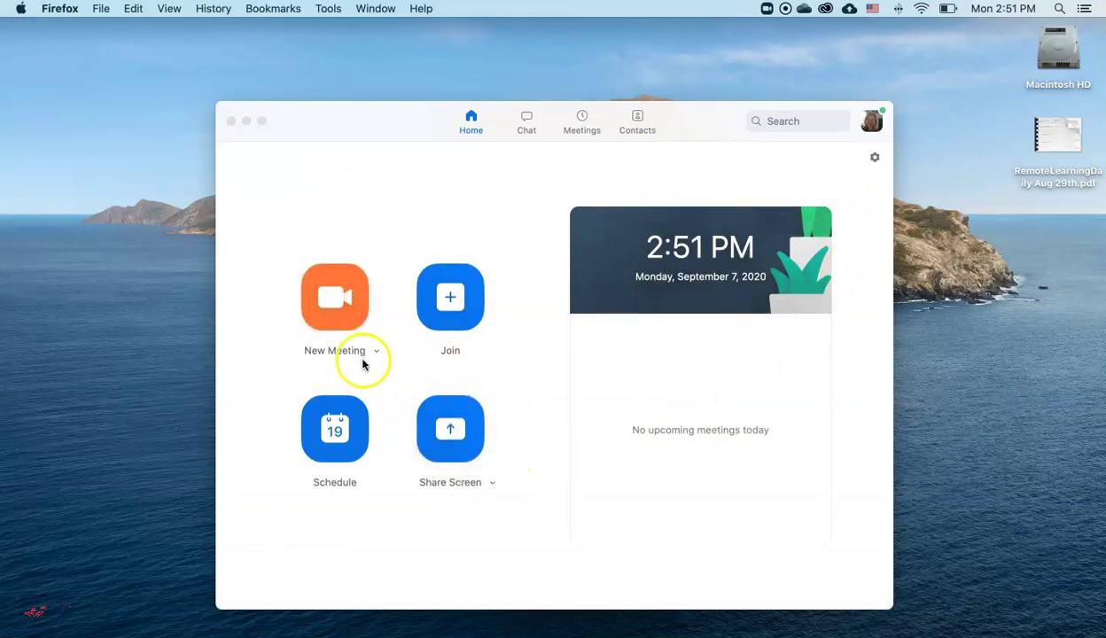
pyautogui.click(345, 299)
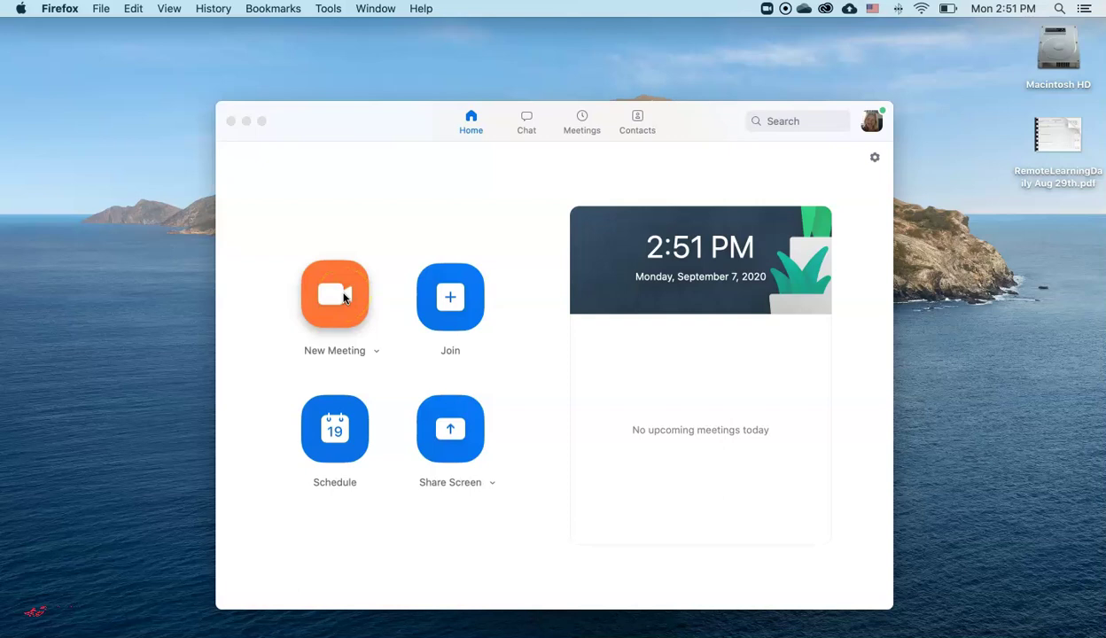
pyautogui.click(344, 298)
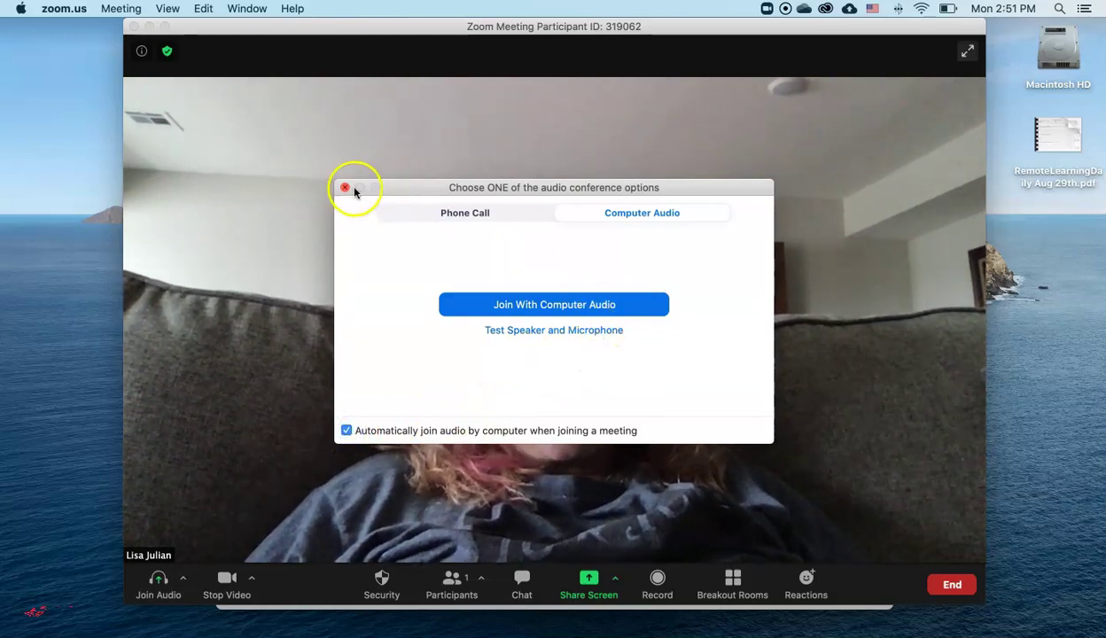
pyautogui.click(537, 306)
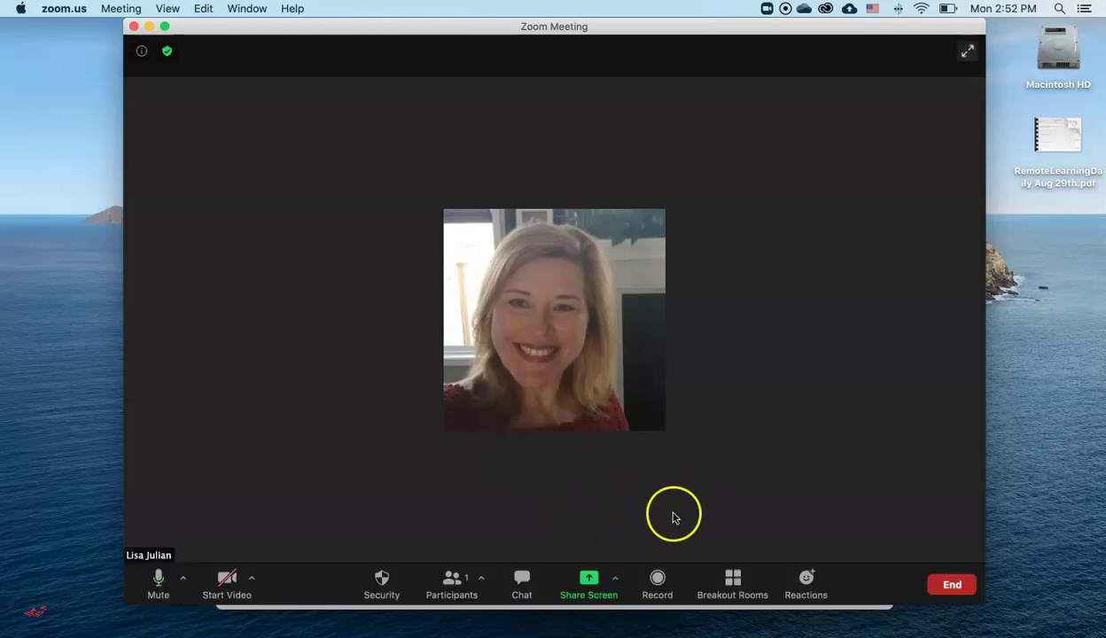
# - Record a short clip to this computer, stop the recording, and bring up the End options
pyautogui.click(659, 585)
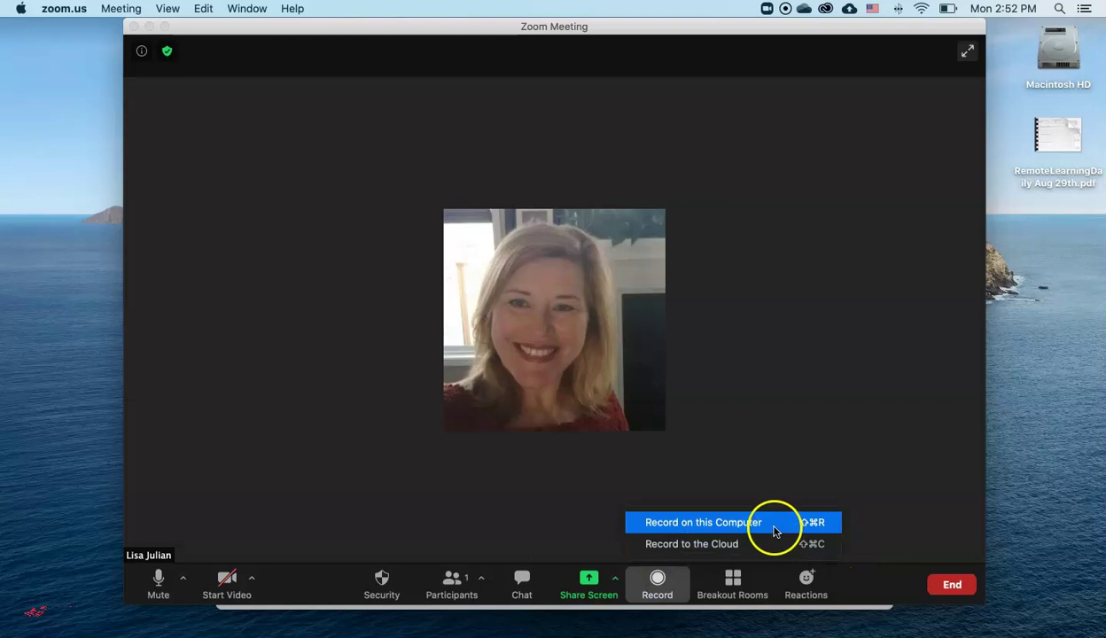
pyautogui.click(736, 529)
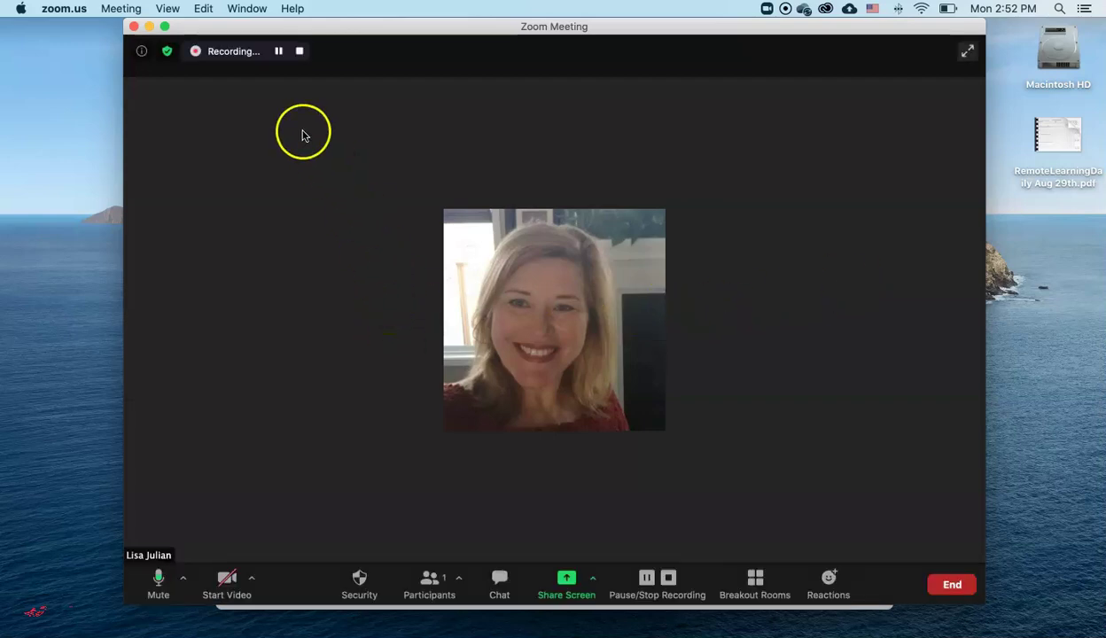
pyautogui.click(298, 52)
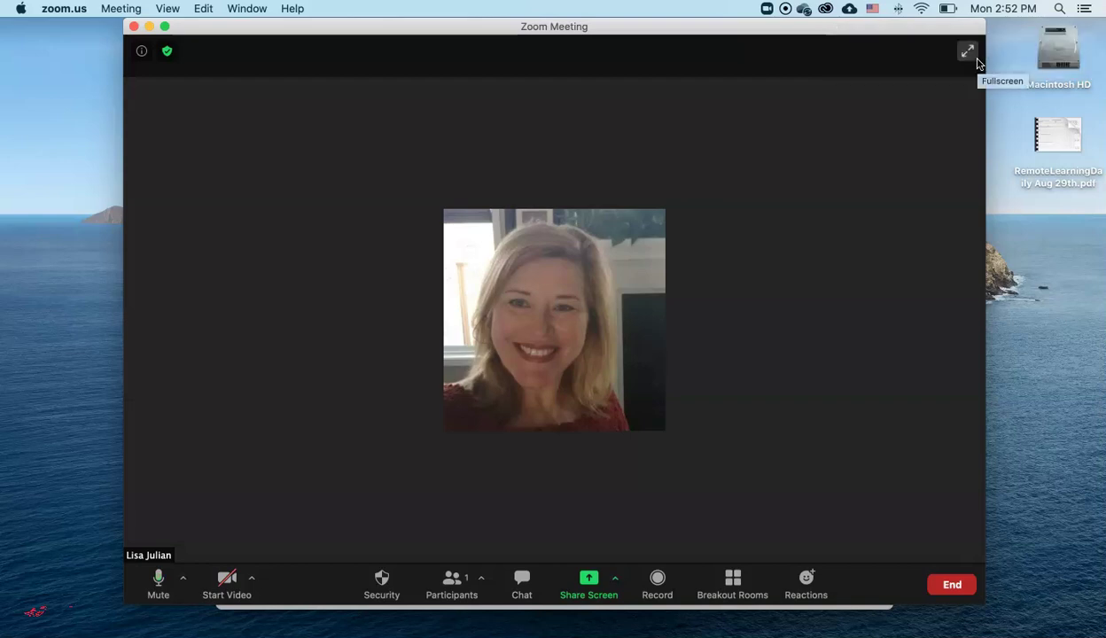
pyautogui.click(960, 588)
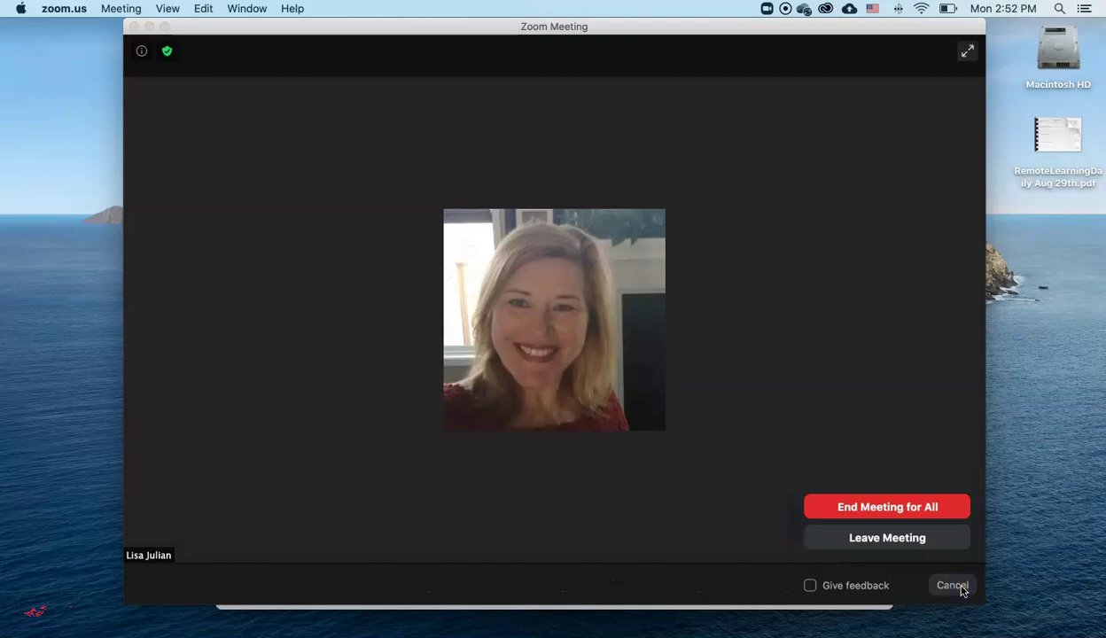
# - End the meeting for all and check the 2020-09-07 recording folder in OneDrive's Zoom folder
pyautogui.click(934, 507)
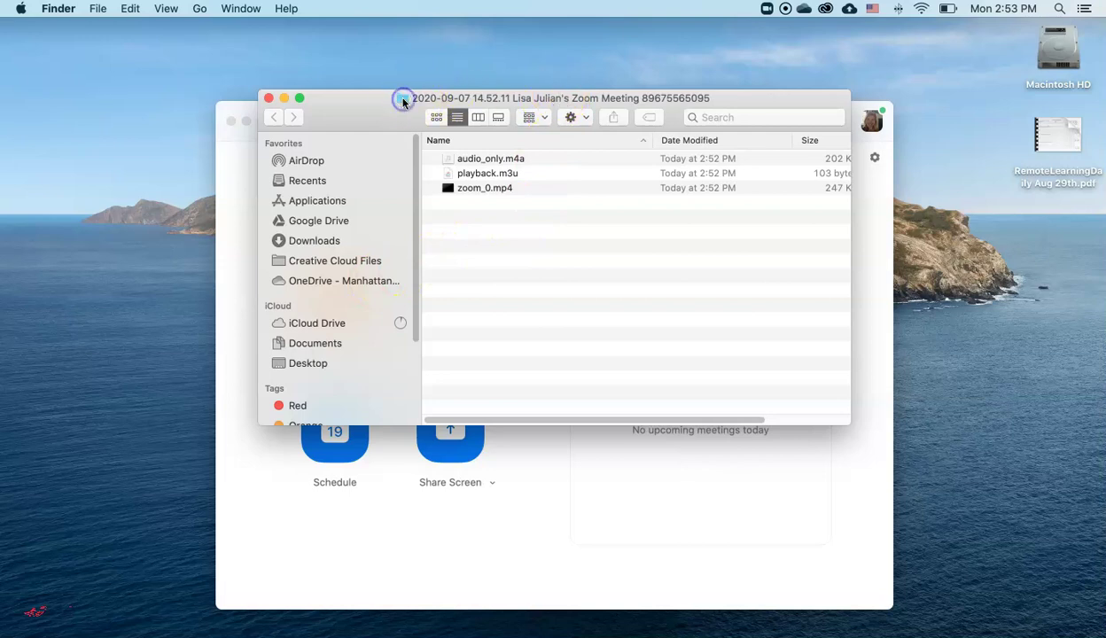
pyautogui.click(347, 282)
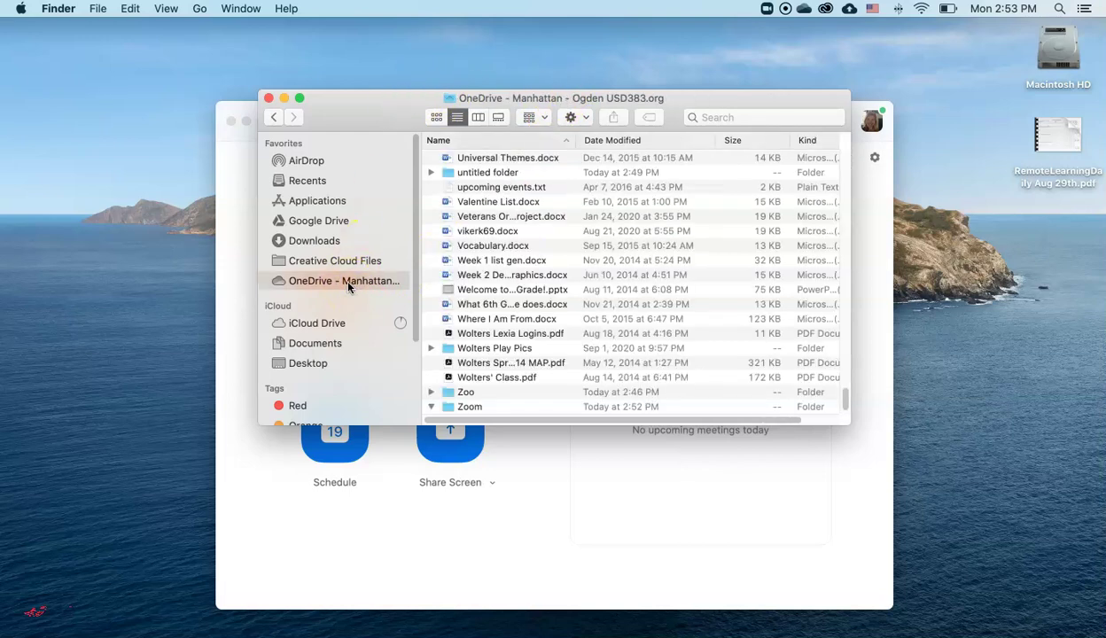
pyautogui.doubleClick(469, 406)
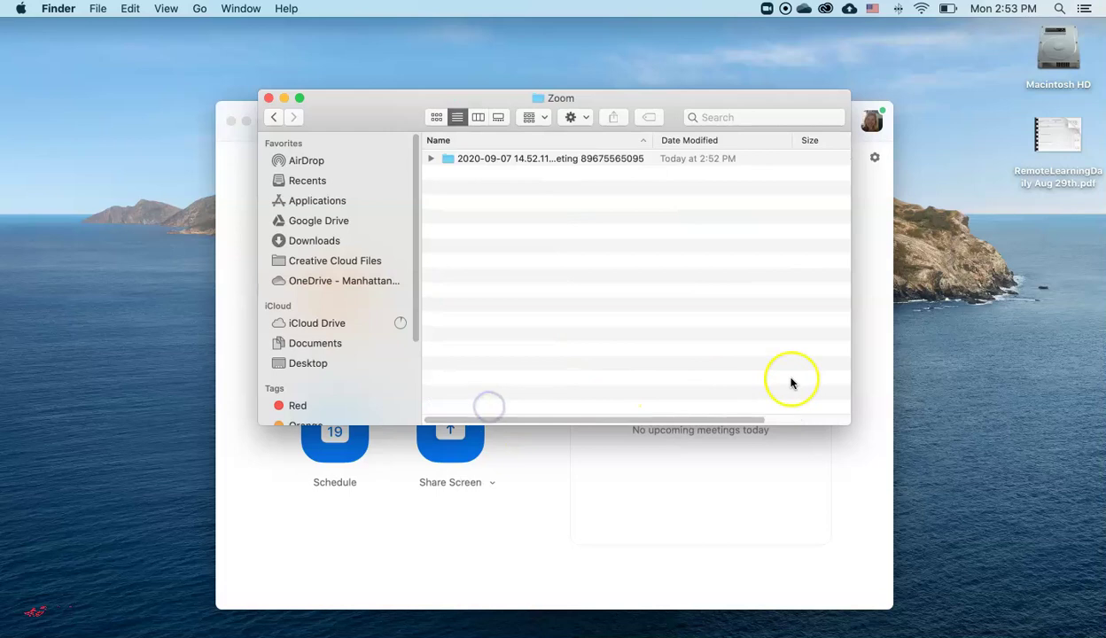
pyautogui.doubleClick(565, 158)
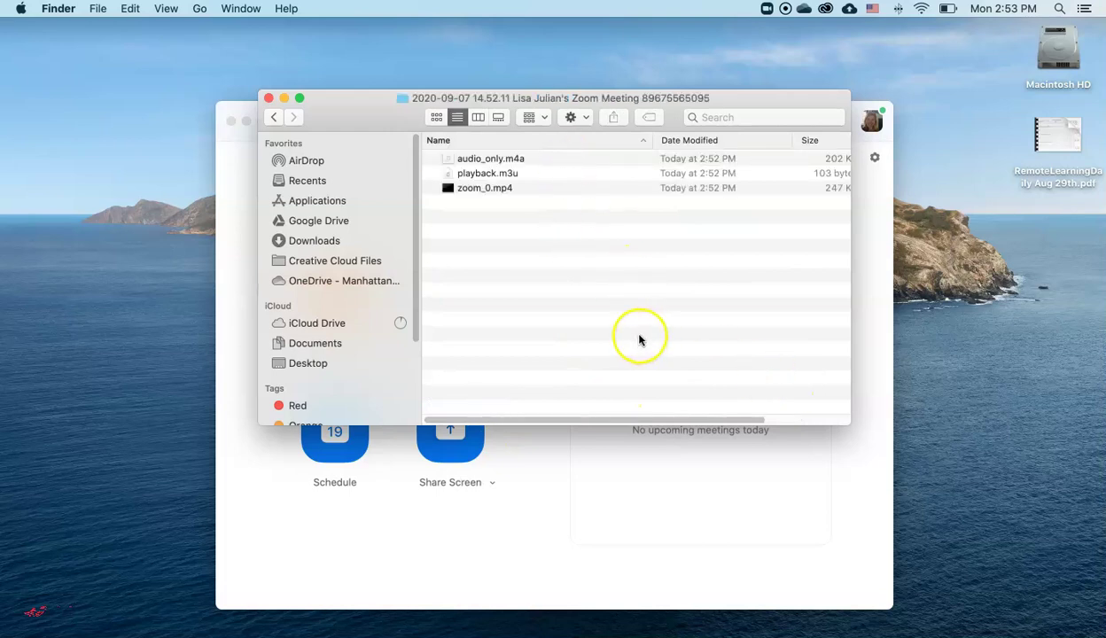
pyautogui.click(486, 190)
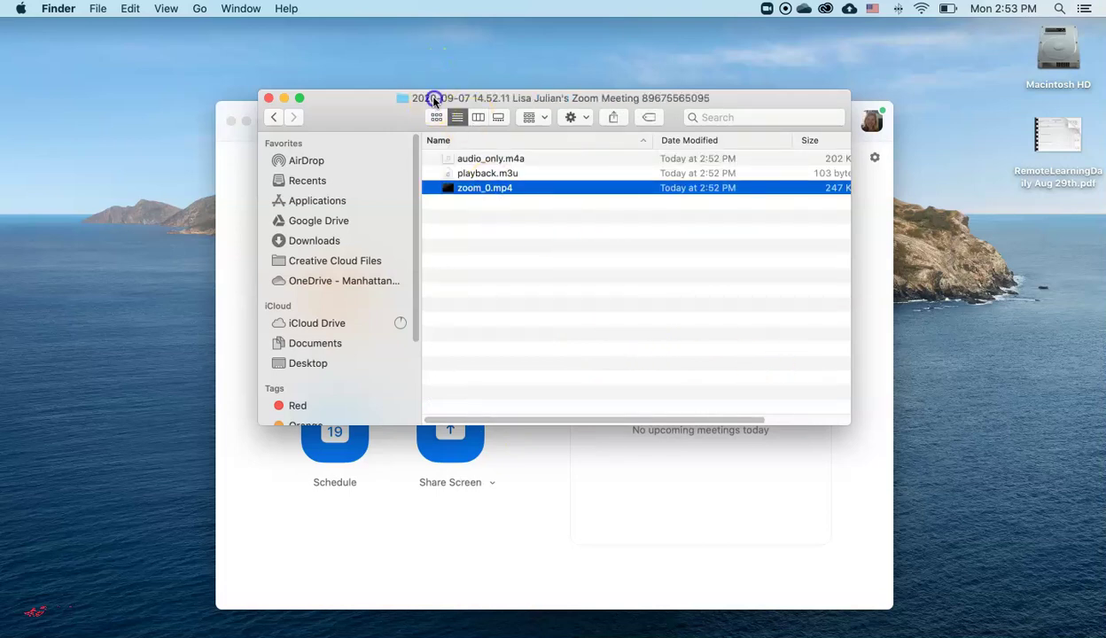
pyautogui.click(337, 281)
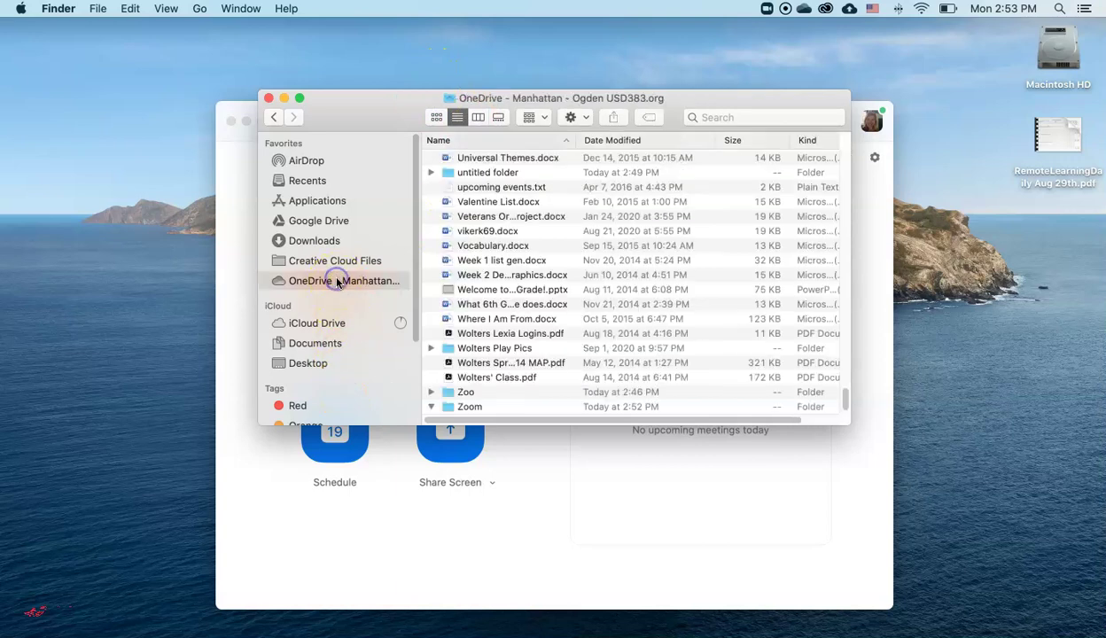
pyautogui.doubleClick(469, 407)
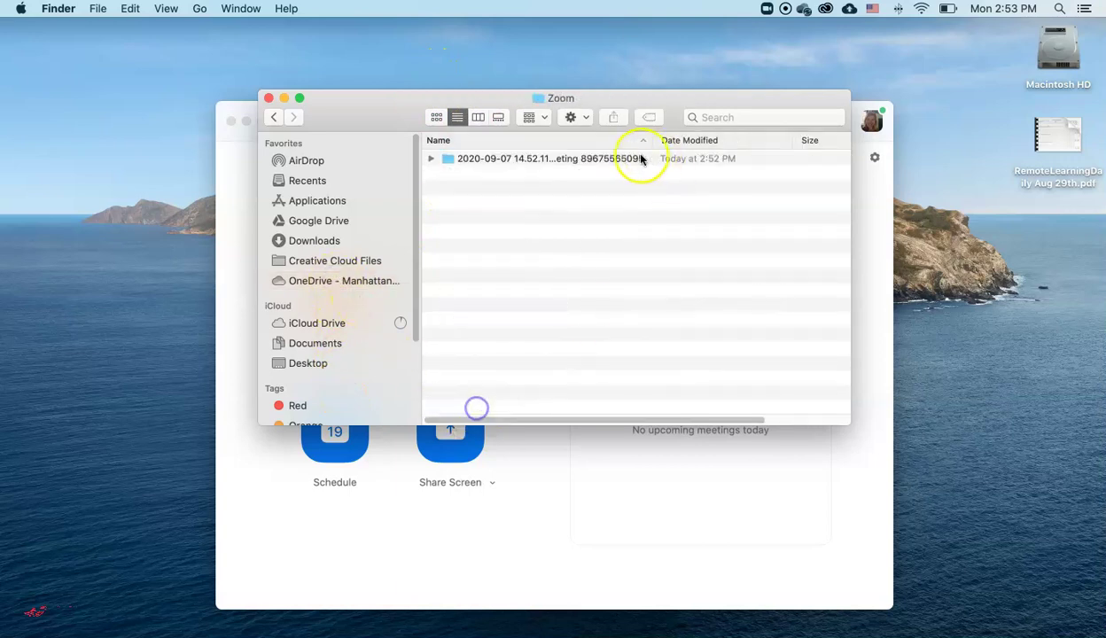
# - Rename the meeting recording folder to 'Lesson 9-7-2020'
pyautogui.click(595, 161)
pyautogui.rightClick(596, 160)
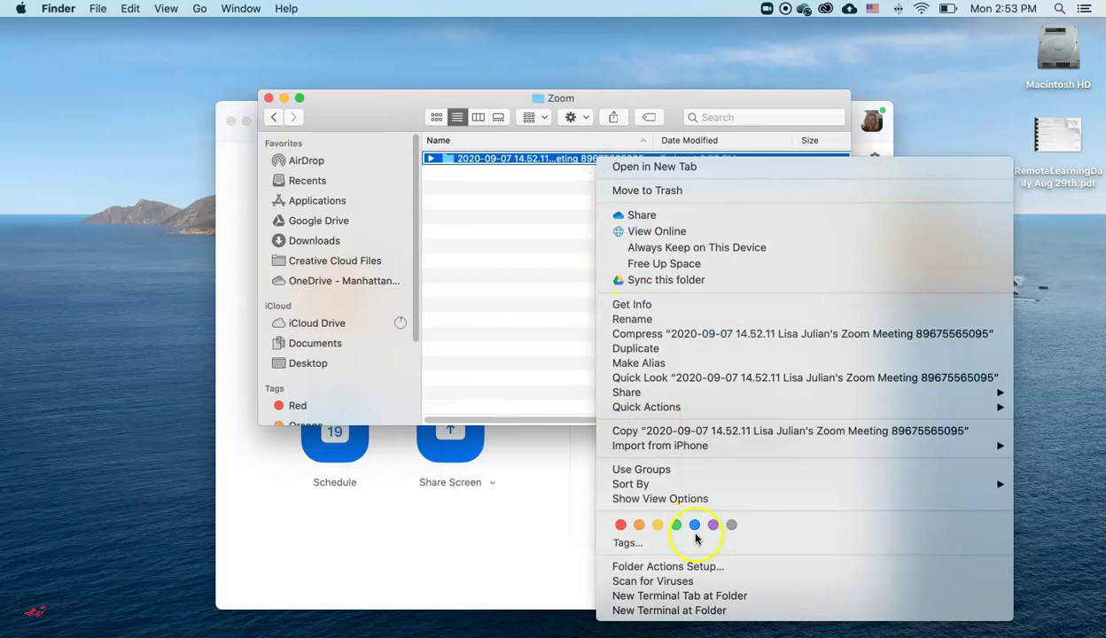
pyautogui.click(743, 319)
pyautogui.write('Lesson 9-7-2020')
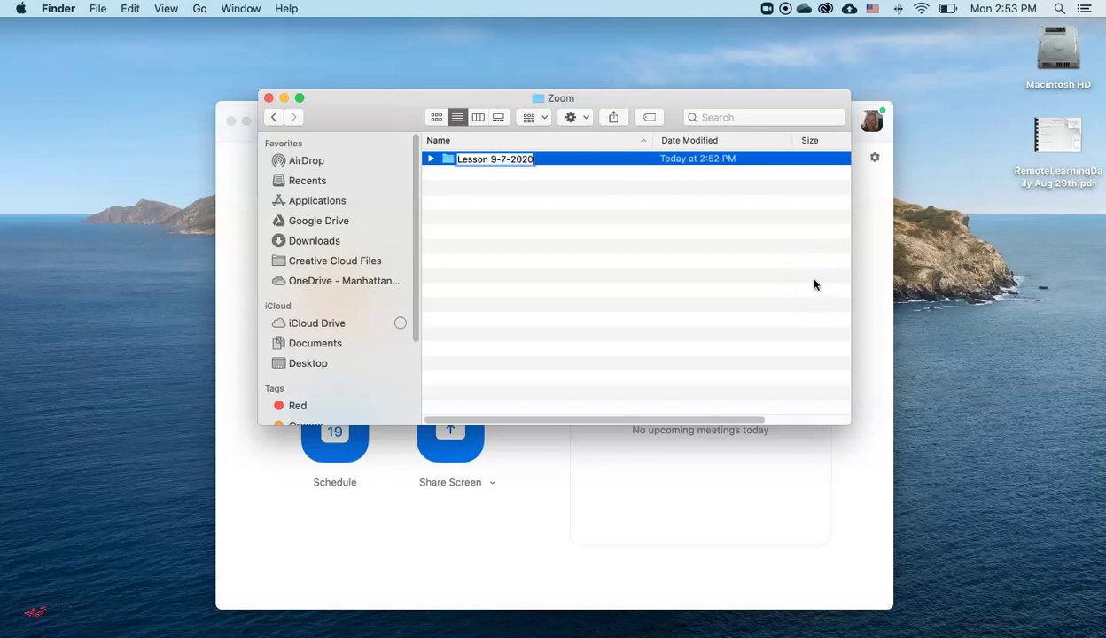
pyautogui.press('Return')
# - Rename zoom_0.mp4 inside it to 'Lesson 9-7.mp4'
pyautogui.doubleClick(501, 164)
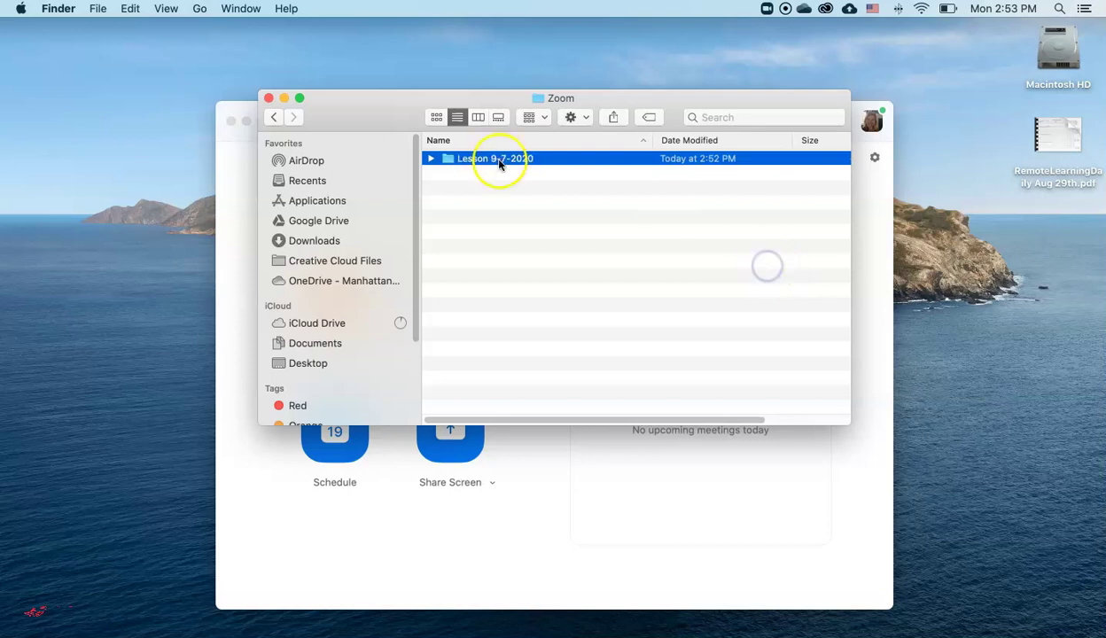
pyautogui.click(498, 188)
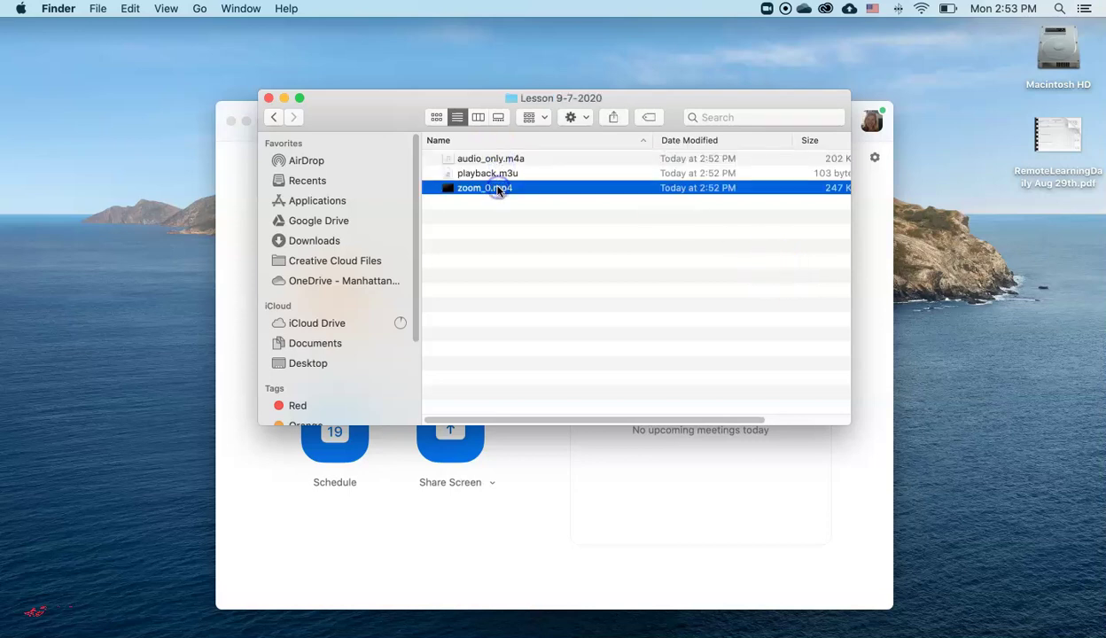
pyautogui.rightClick(496, 188)
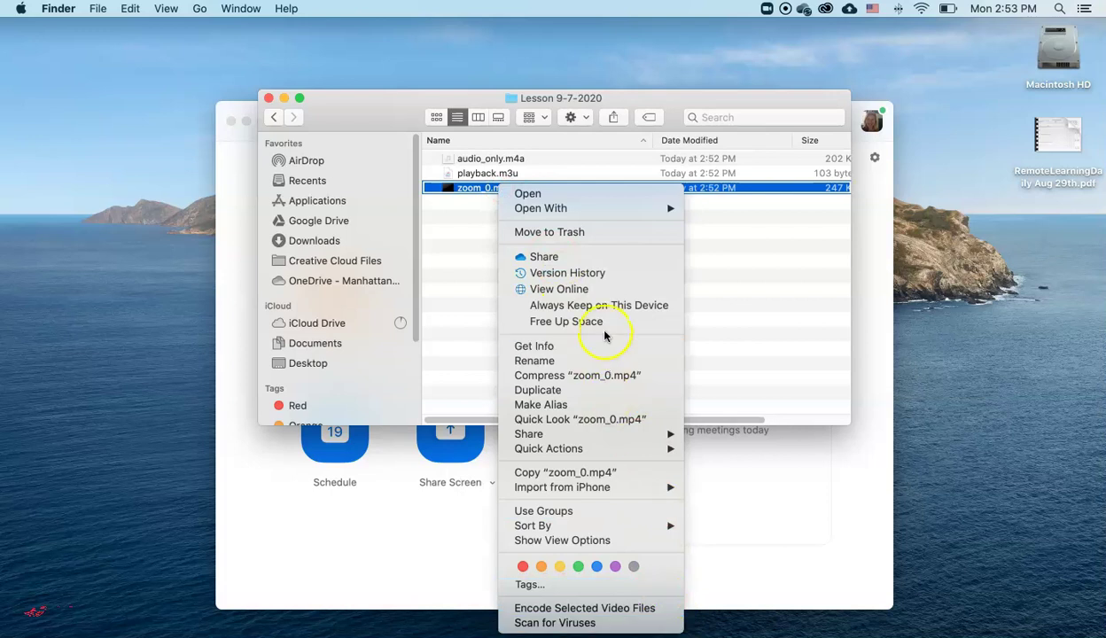
pyautogui.click(601, 362)
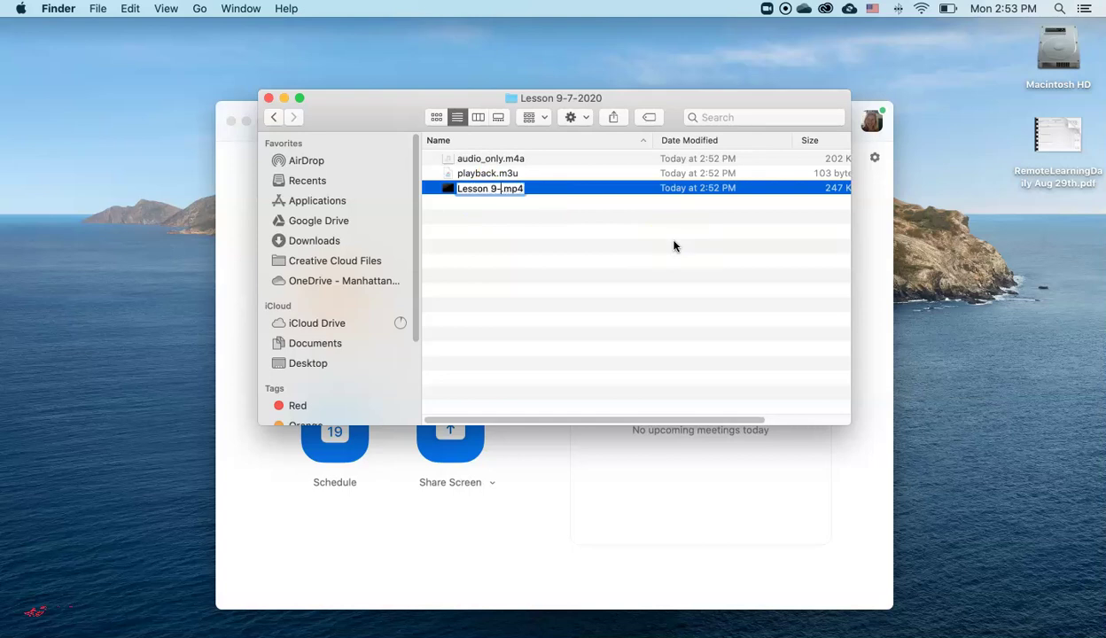
pyautogui.press('Return')
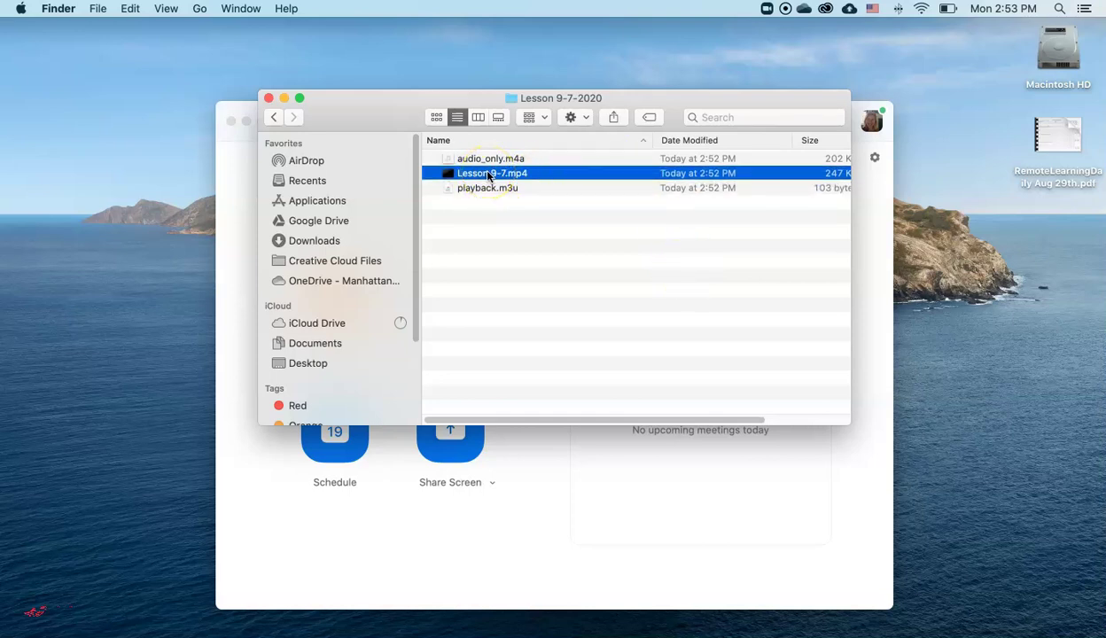
# - View the OneDrive Zoom folder online in the browser
pyautogui.click(387, 282)
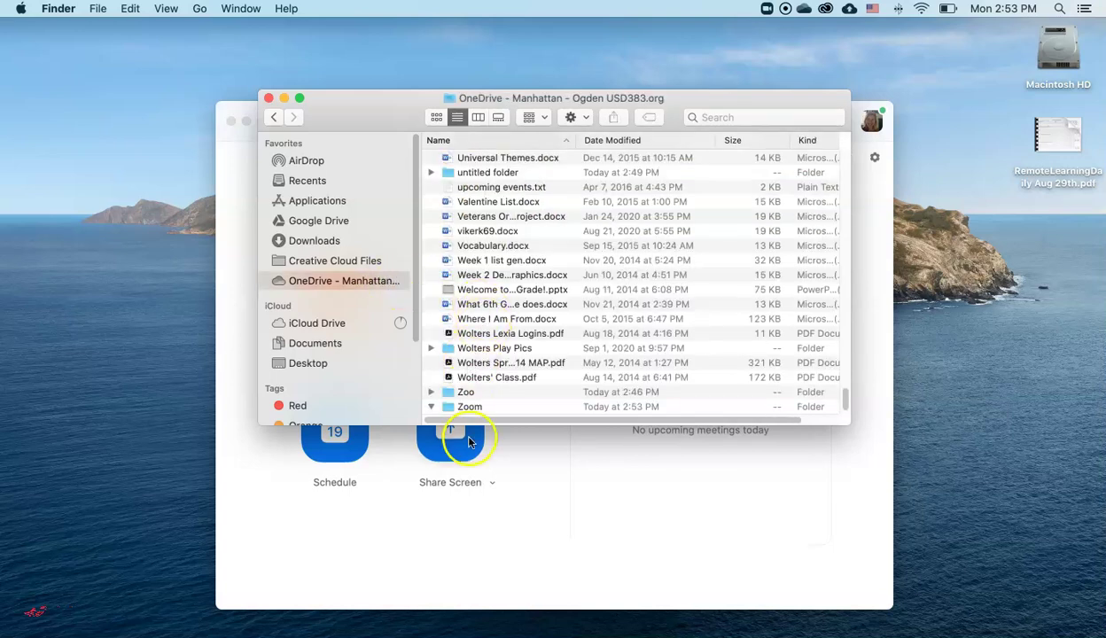
pyautogui.click(469, 406)
pyautogui.rightClick(472, 408)
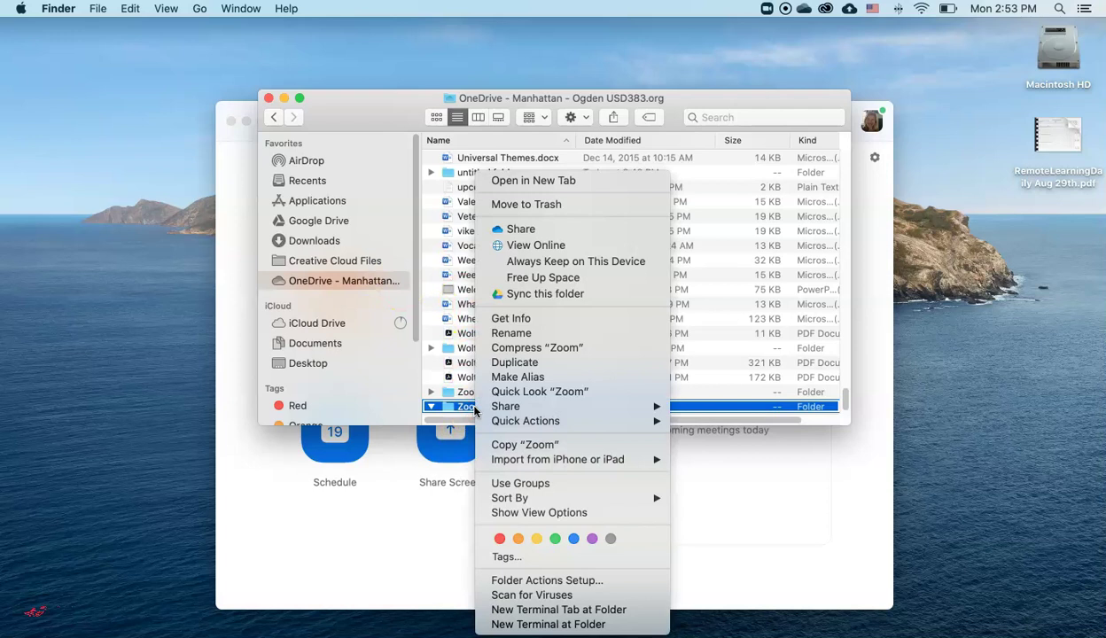
pyautogui.click(536, 245)
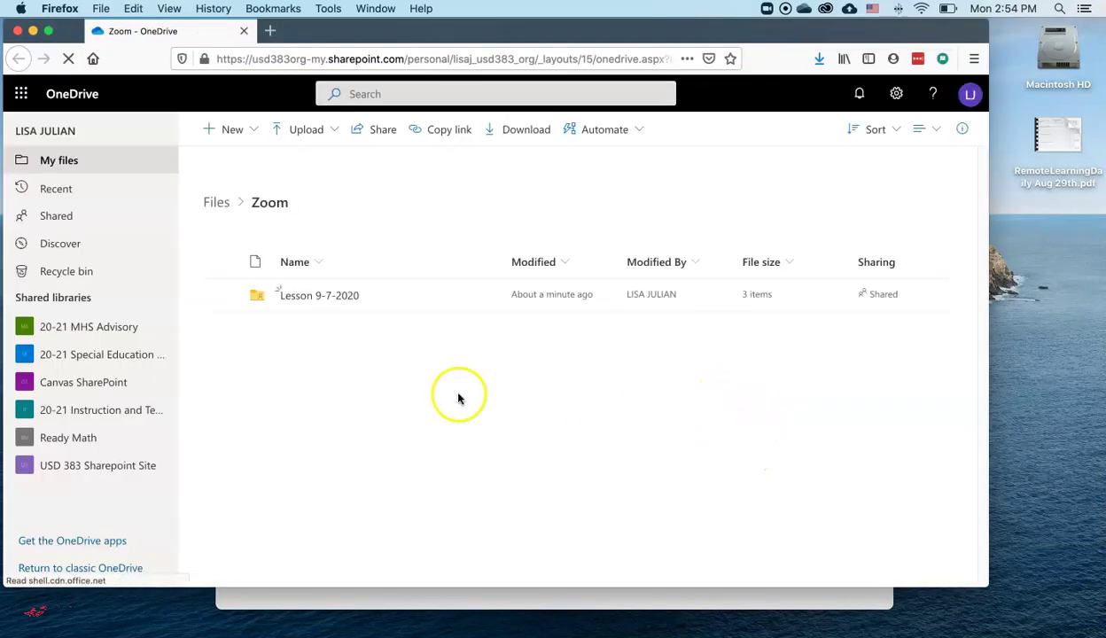
# - Open Manage access for playback.m3u in the Lesson 9-7-2020 folder
pyautogui.click(287, 296)
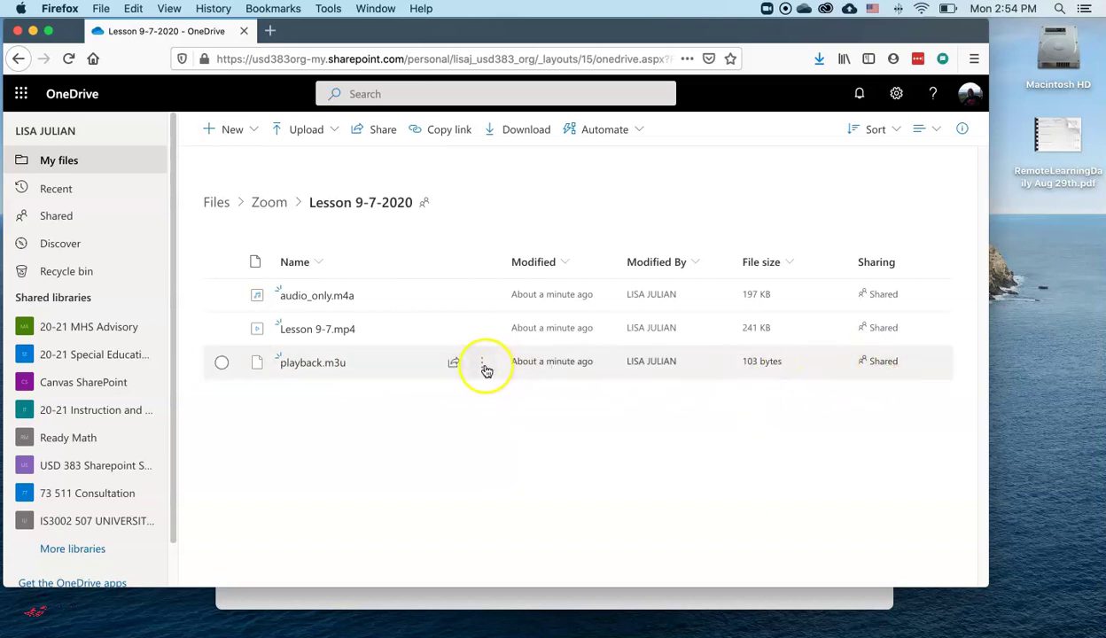
pyautogui.click(479, 366)
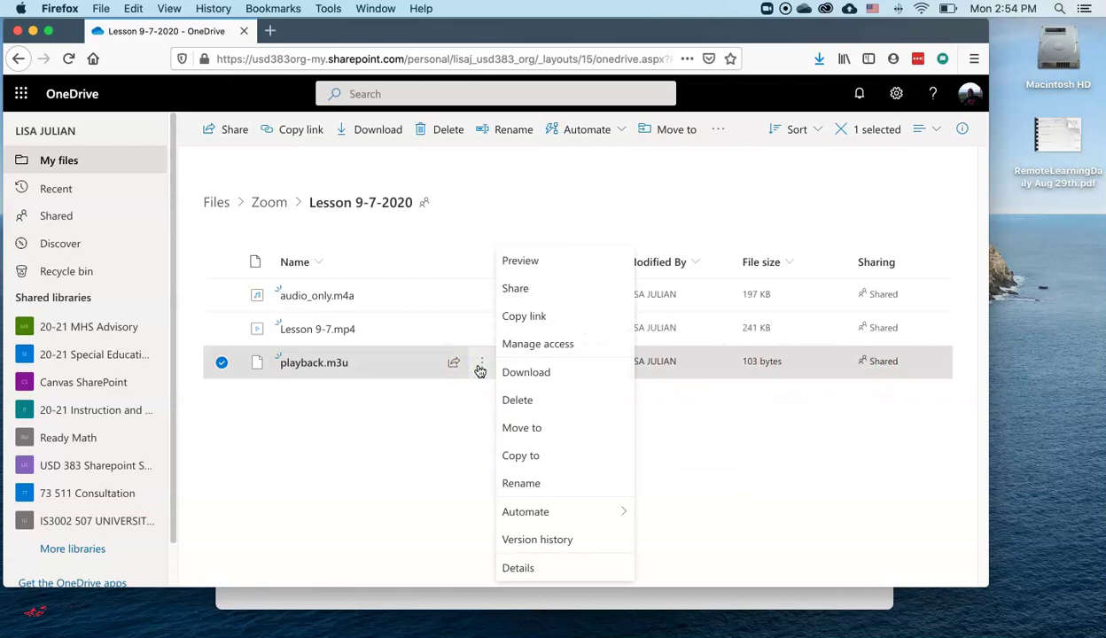
pyautogui.click(520, 345)
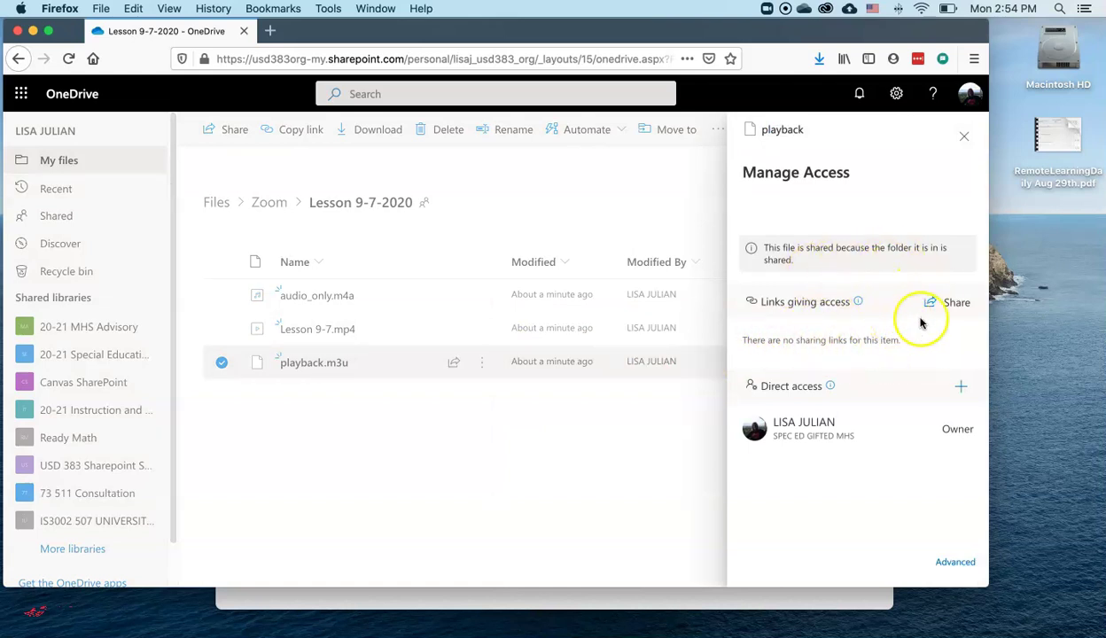
# - Create an Anyone-with-the-link view-only link for playback.m3u, copy it, and close the panels
pyautogui.click(948, 302)
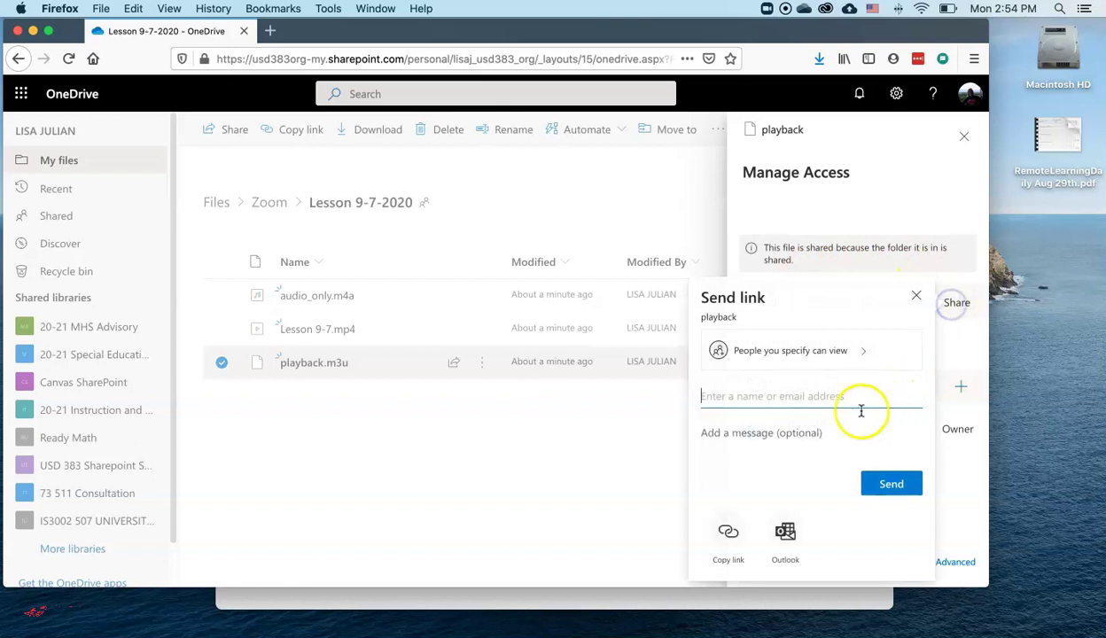
pyautogui.click(847, 359)
pyautogui.click(715, 367)
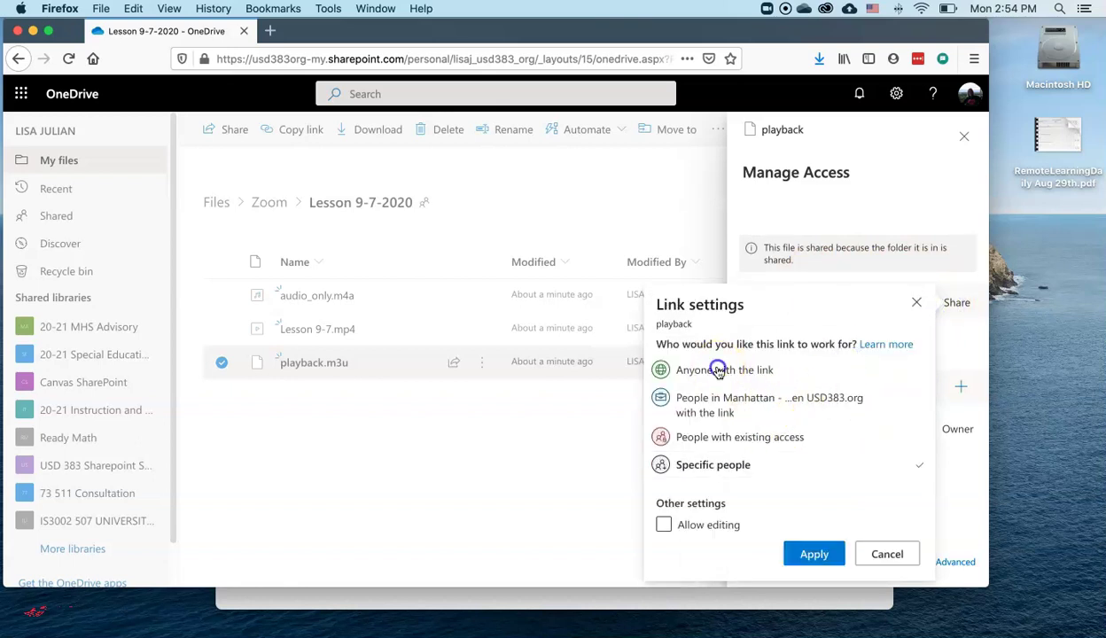
pyautogui.click(814, 553)
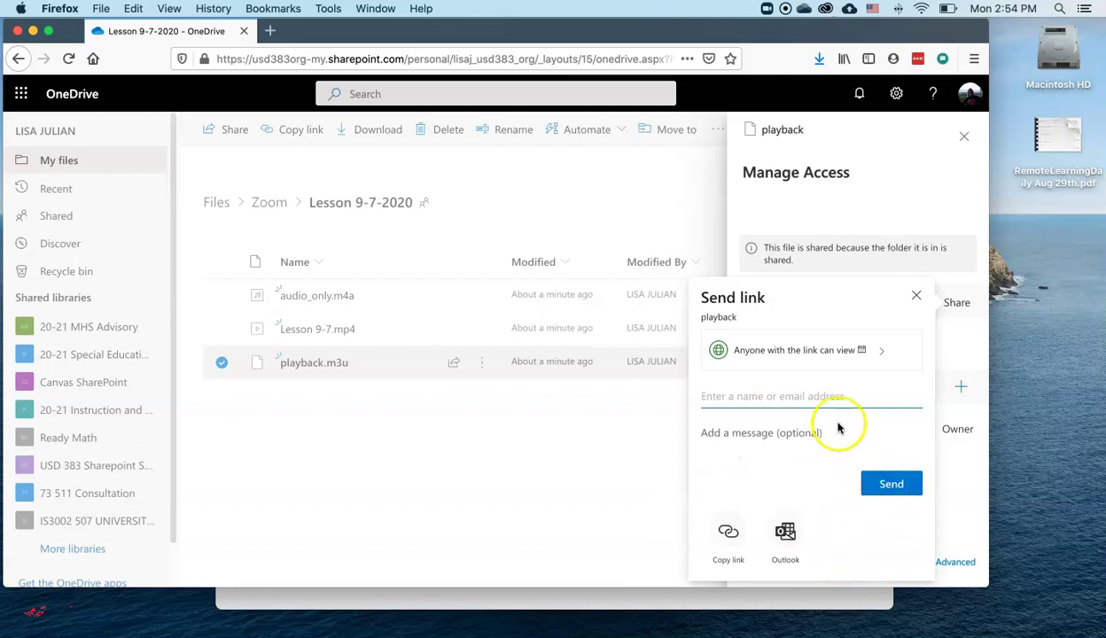
pyautogui.click(731, 551)
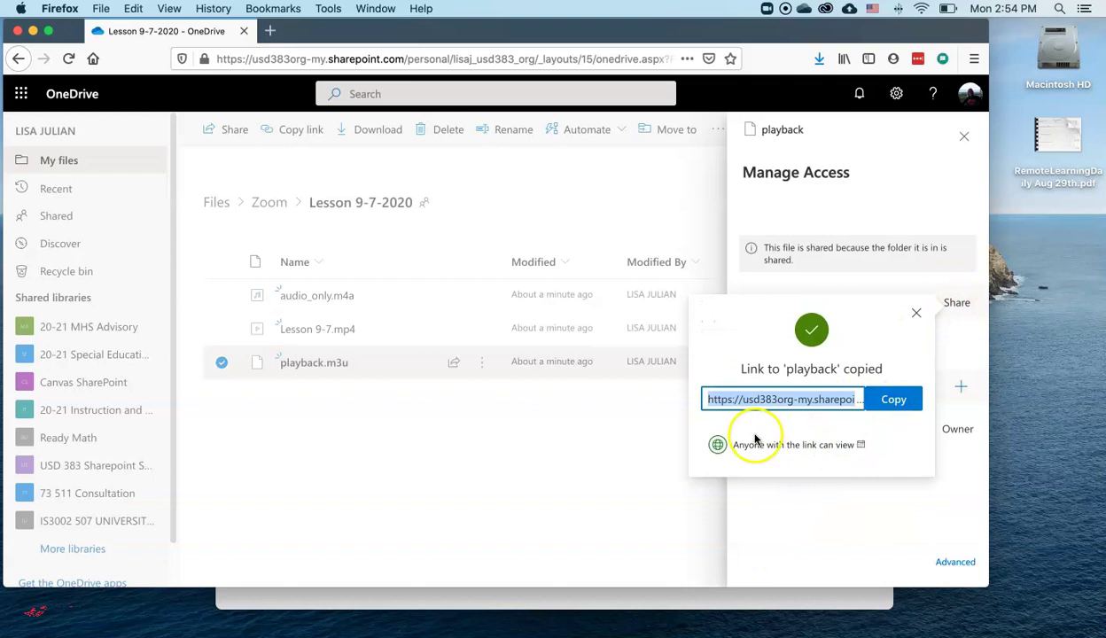
pyautogui.click(916, 311)
pyautogui.click(564, 476)
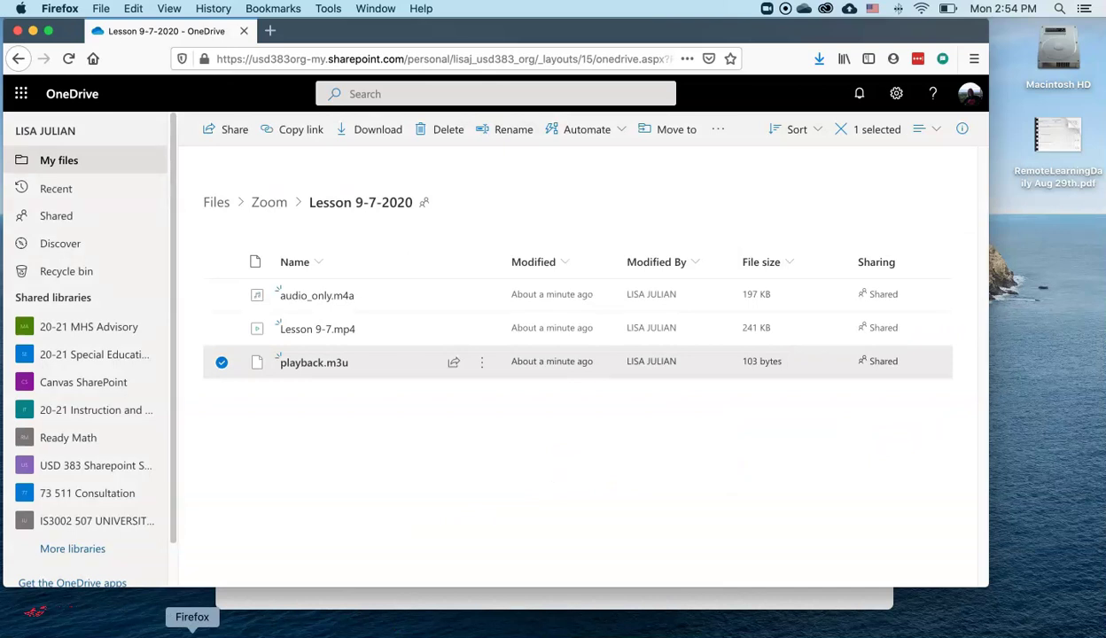
# - Load the usd383 Canvas site in a new browser tab
pyautogui.click(270, 31)
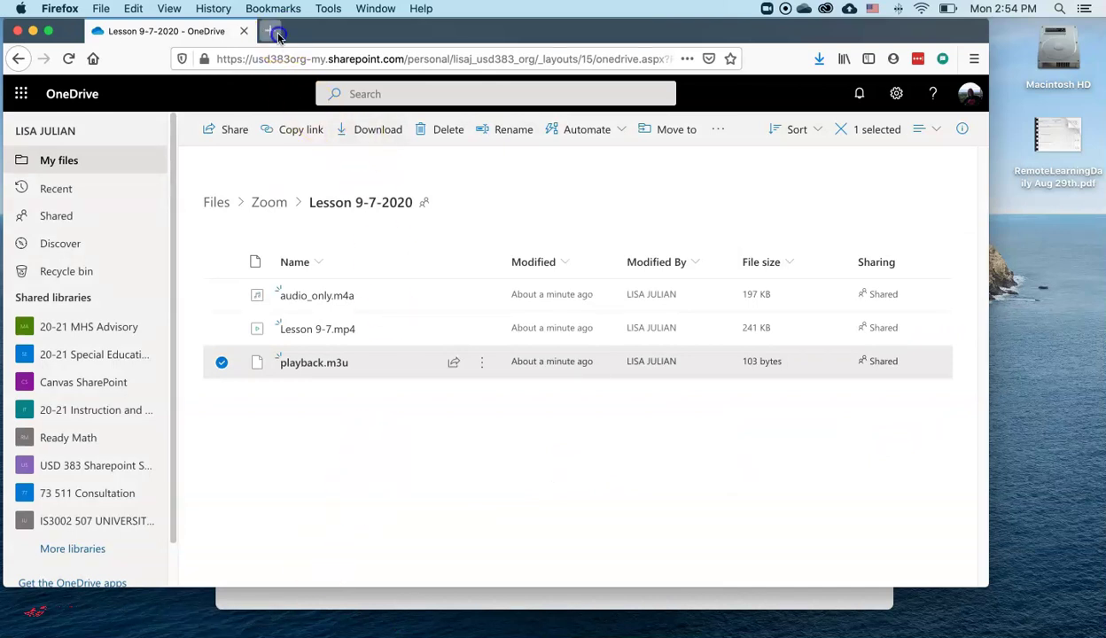
pyautogui.write('usd383.instructure.com')
pyautogui.press('Return')
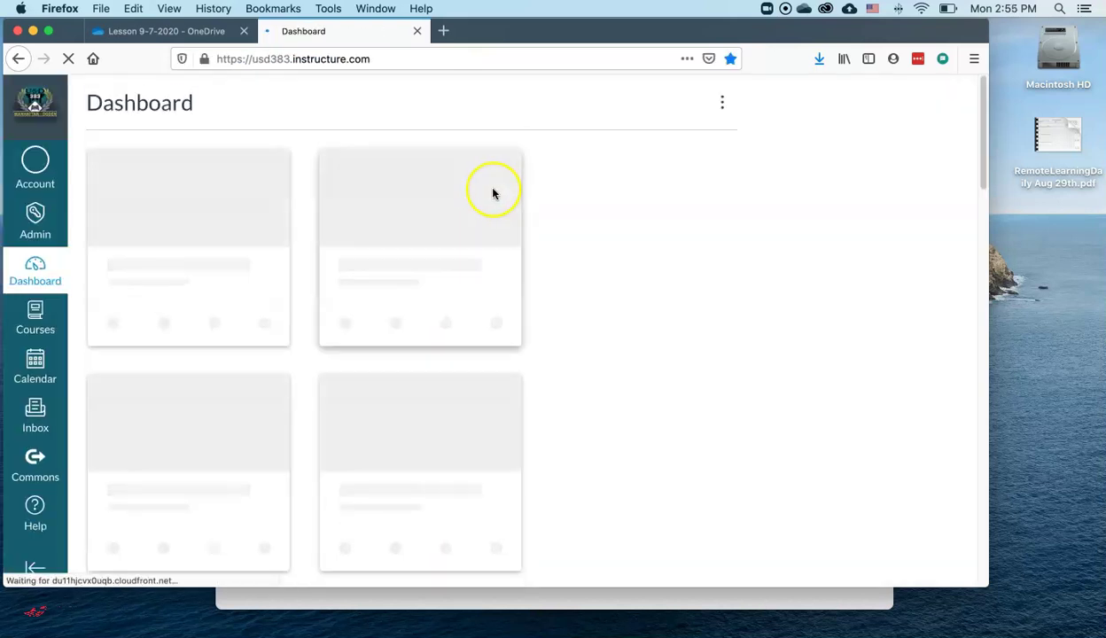
pyautogui.scroll(-15, 492, 241)
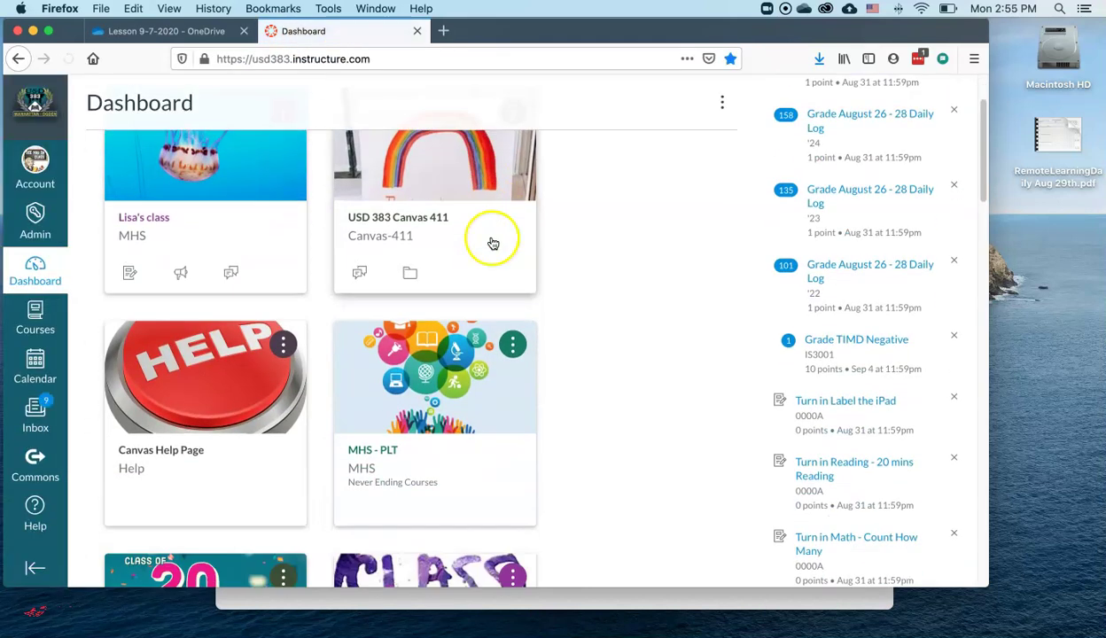
pyautogui.scroll(-15, 488, 245)
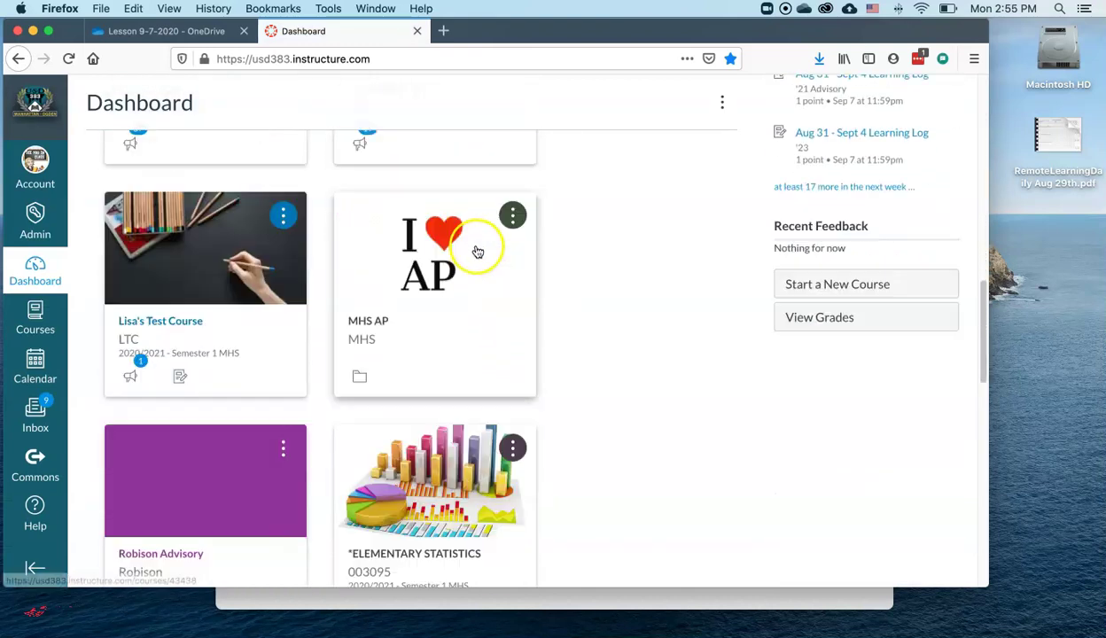
pyautogui.scroll(-4, 476, 255)
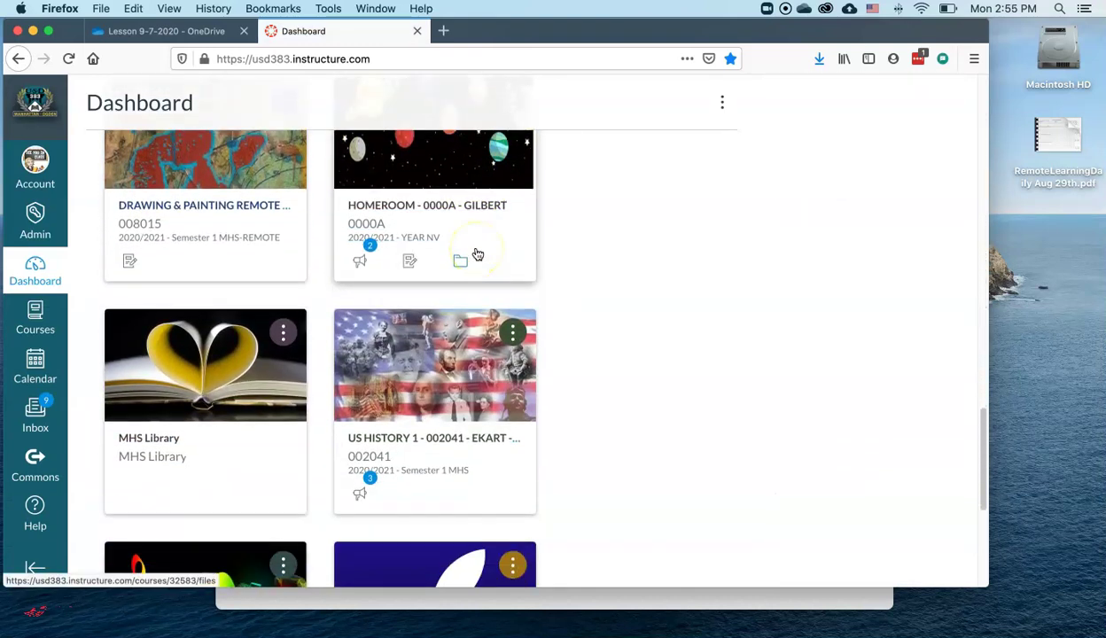
pyautogui.scroll(2, 477, 255)
pyautogui.scroll(10, 477, 254)
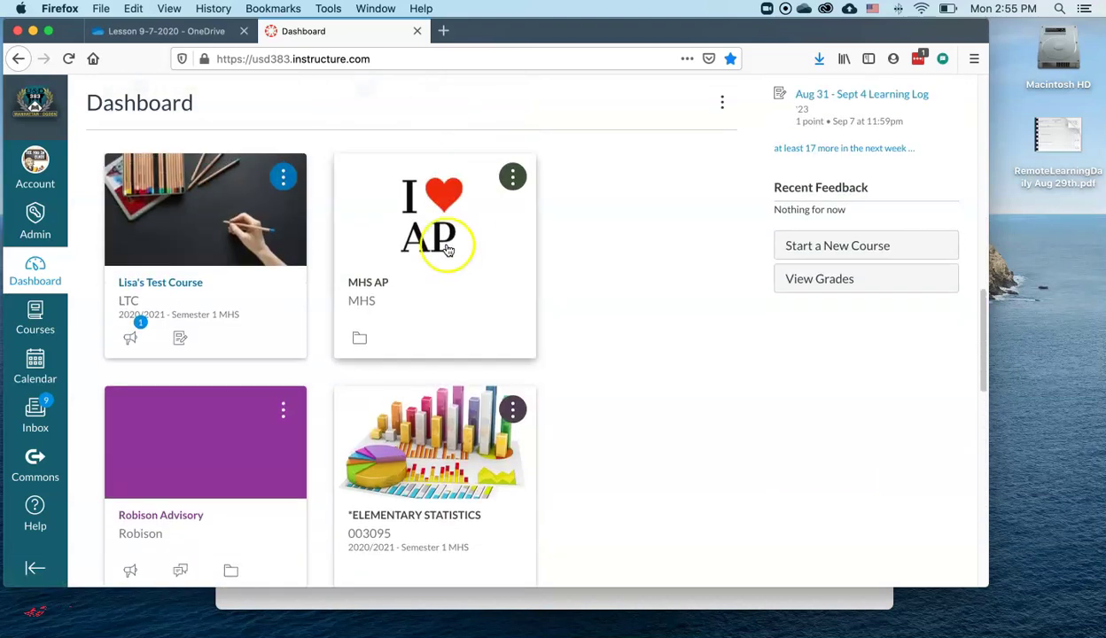
# - Open Lisa's Test Course Pages and view all pages
pyautogui.click(236, 230)
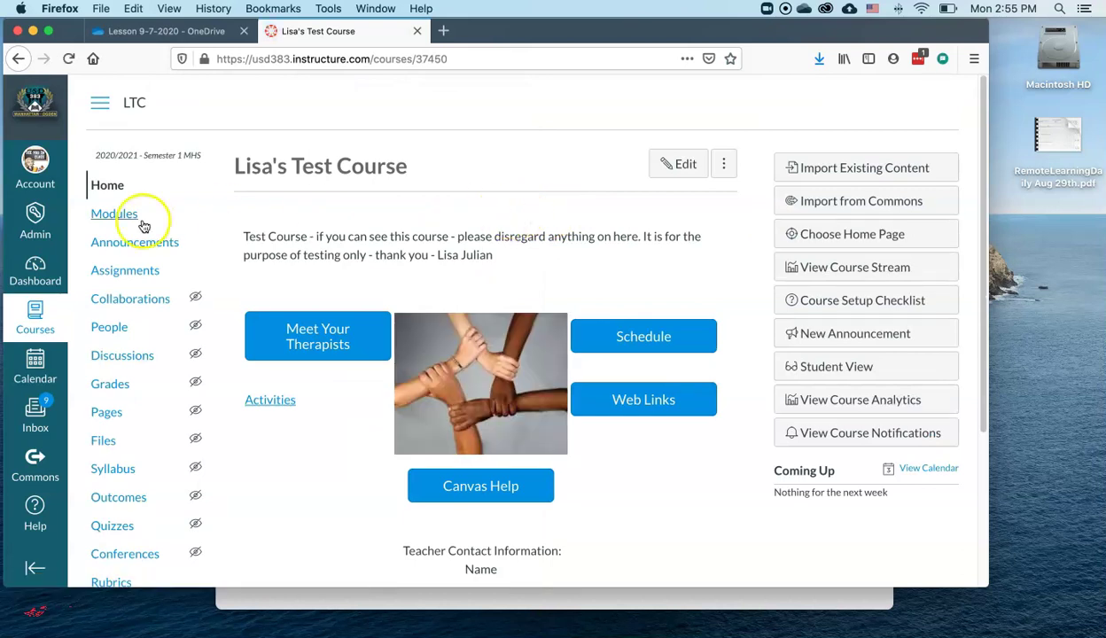
pyautogui.click(104, 414)
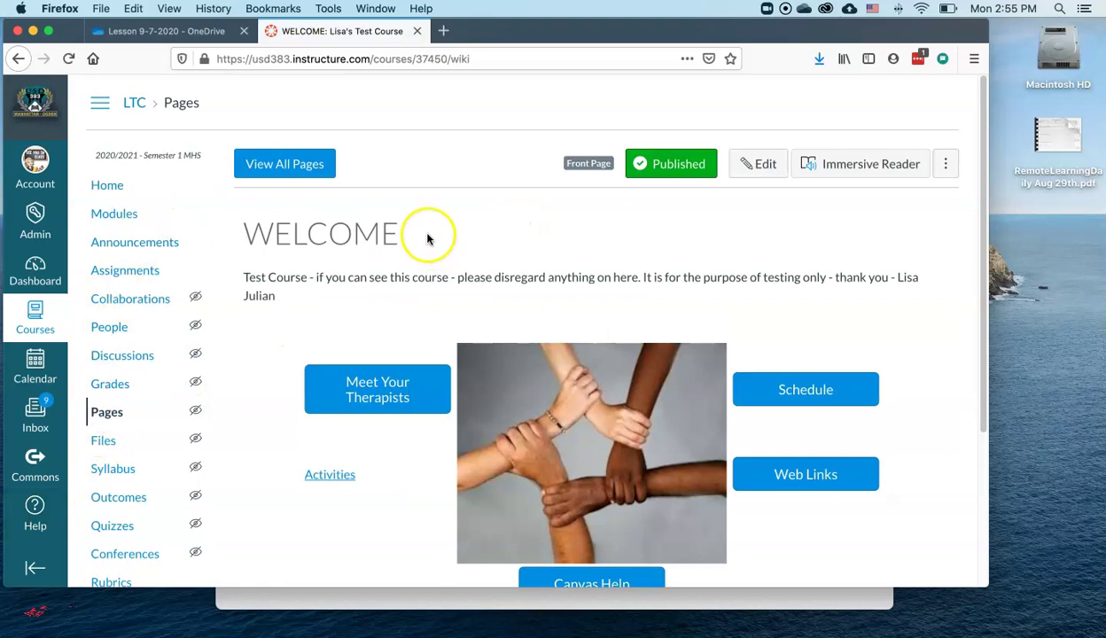
pyautogui.click(284, 163)
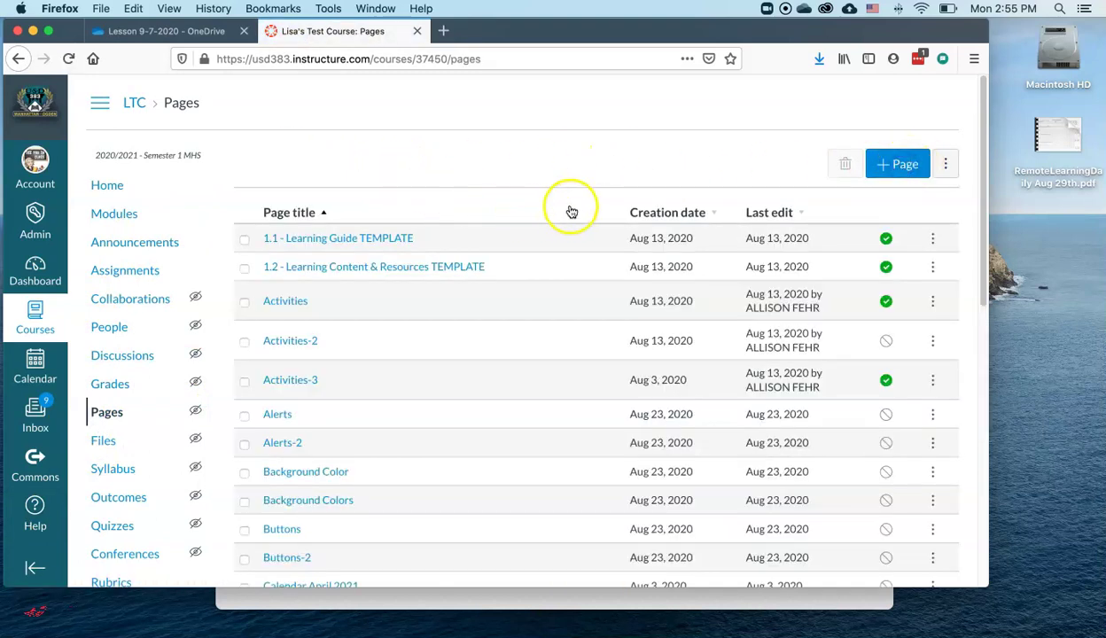
# - Title the new page 'Lesson 9-7 Recording', correcting its misspelling
pyautogui.write('sson 9-7 Recordign')
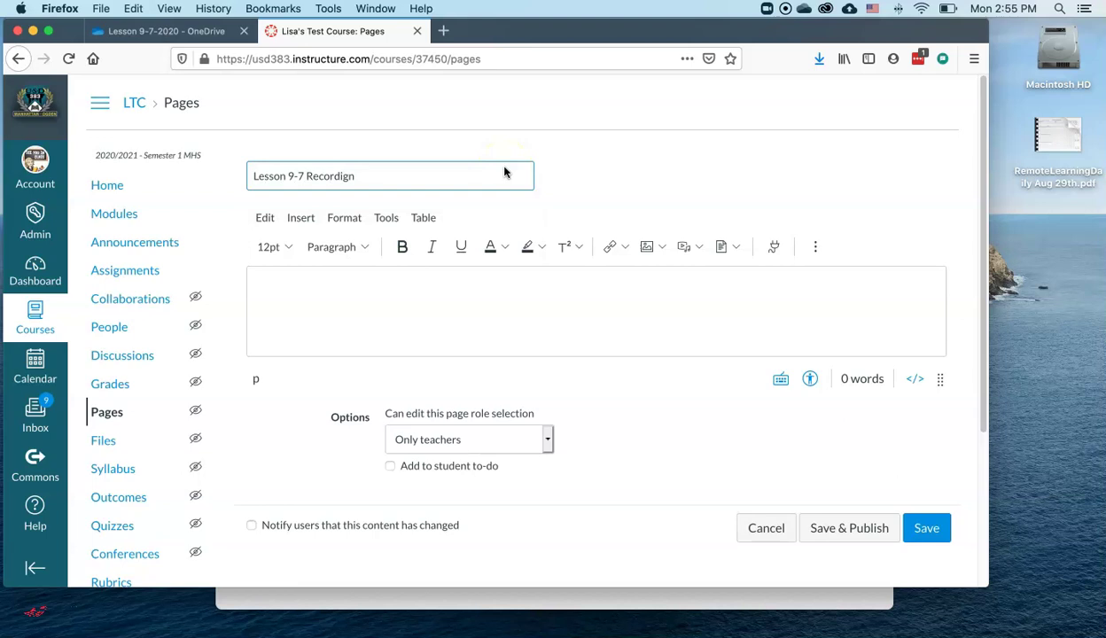
pyautogui.click(395, 291)
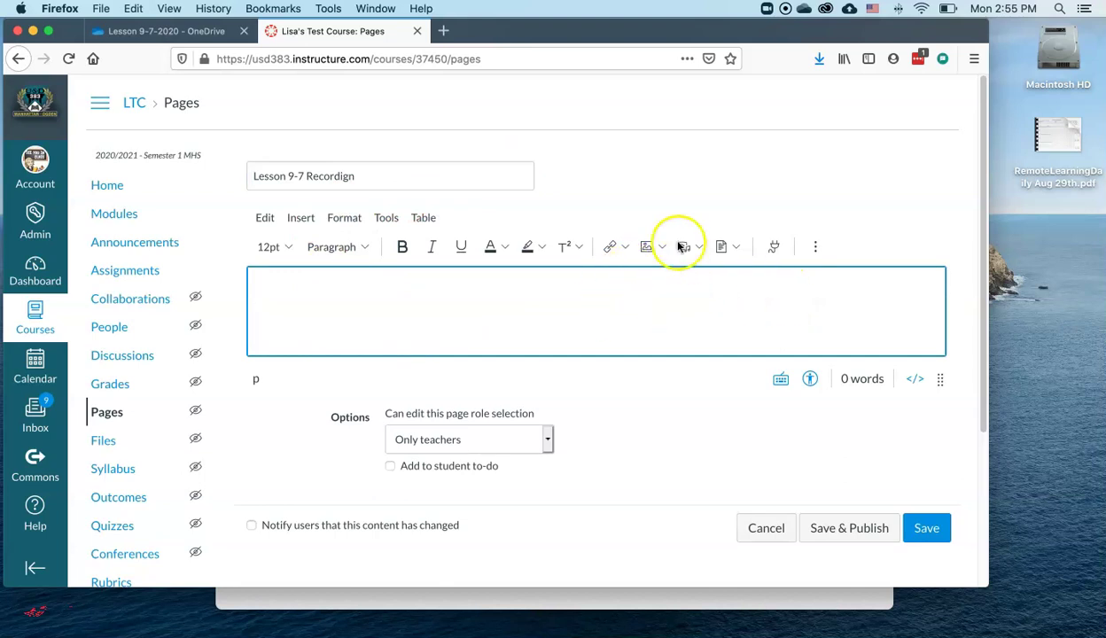
pyautogui.click(377, 178)
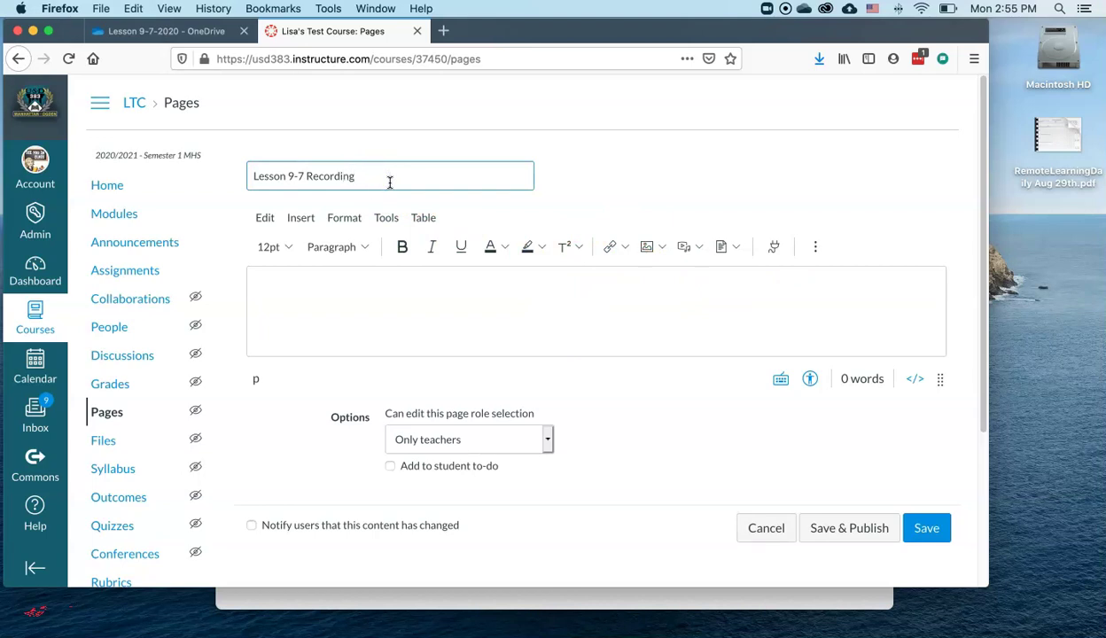
pyautogui.click(388, 305)
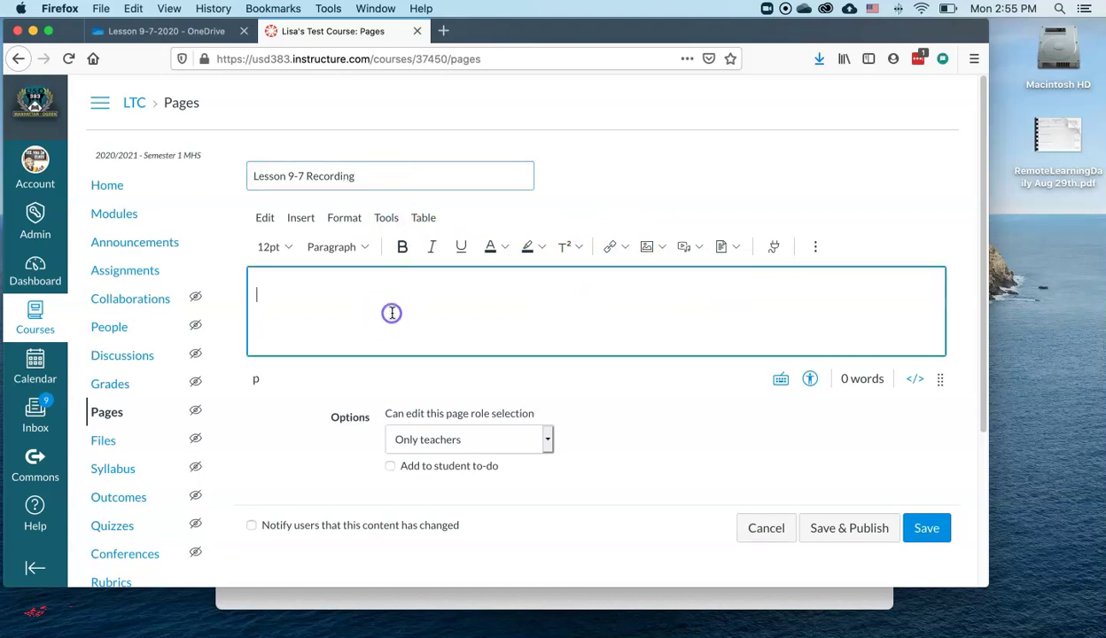
# - Insert an external link reading 'Lesson 9-7 Recording' to the pasted OneDrive address
pyautogui.click(625, 248)
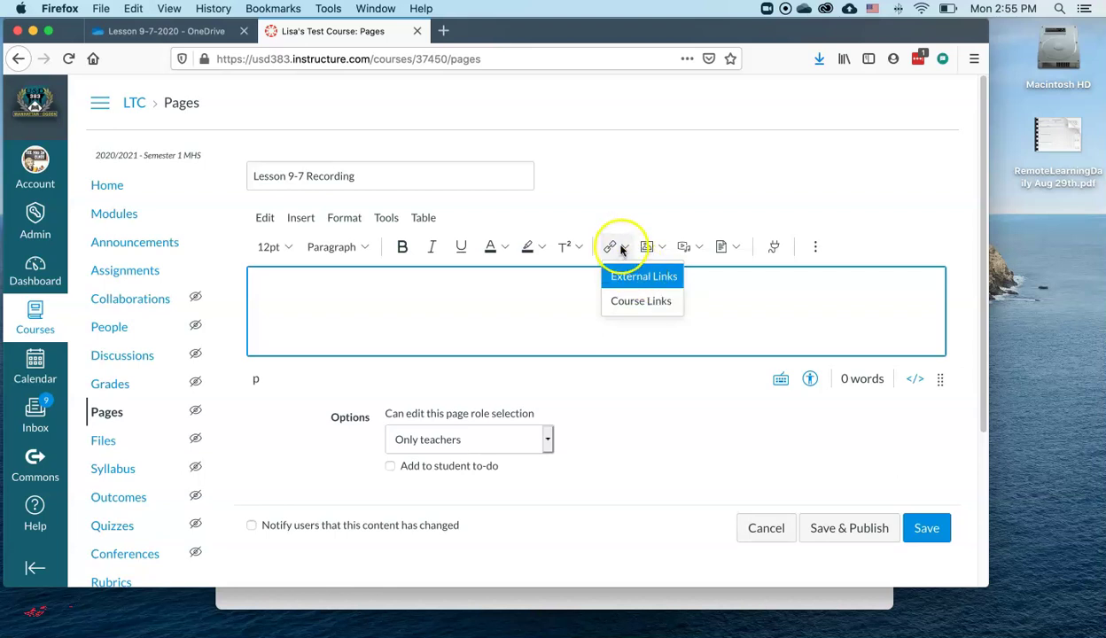
pyautogui.click(631, 286)
pyautogui.click(462, 319)
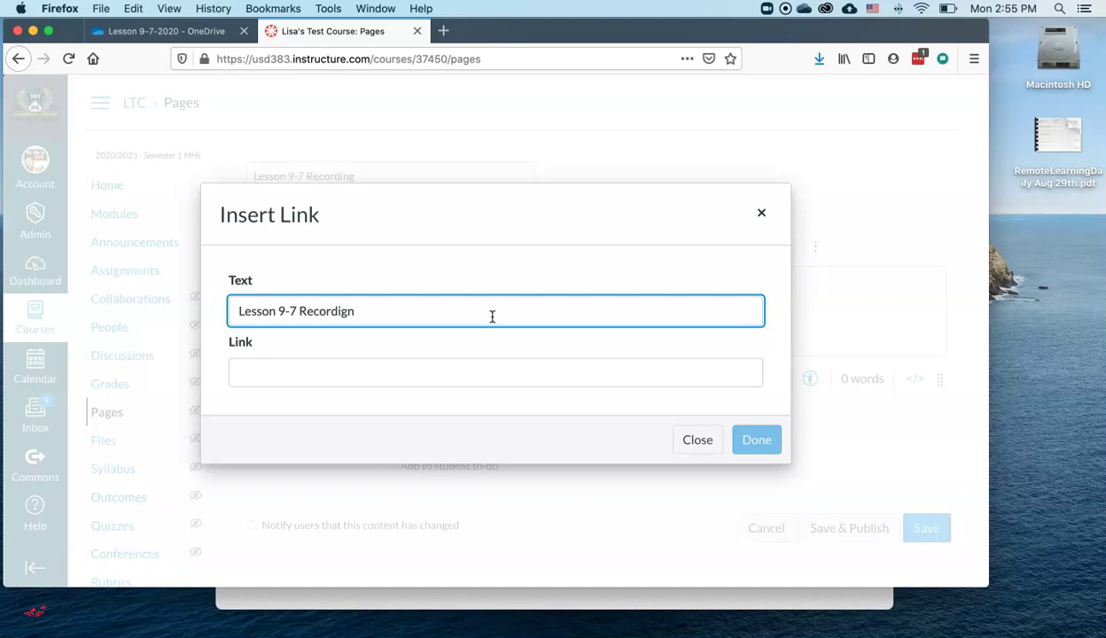
pyautogui.click(461, 376)
pyautogui.rightClick(461, 375)
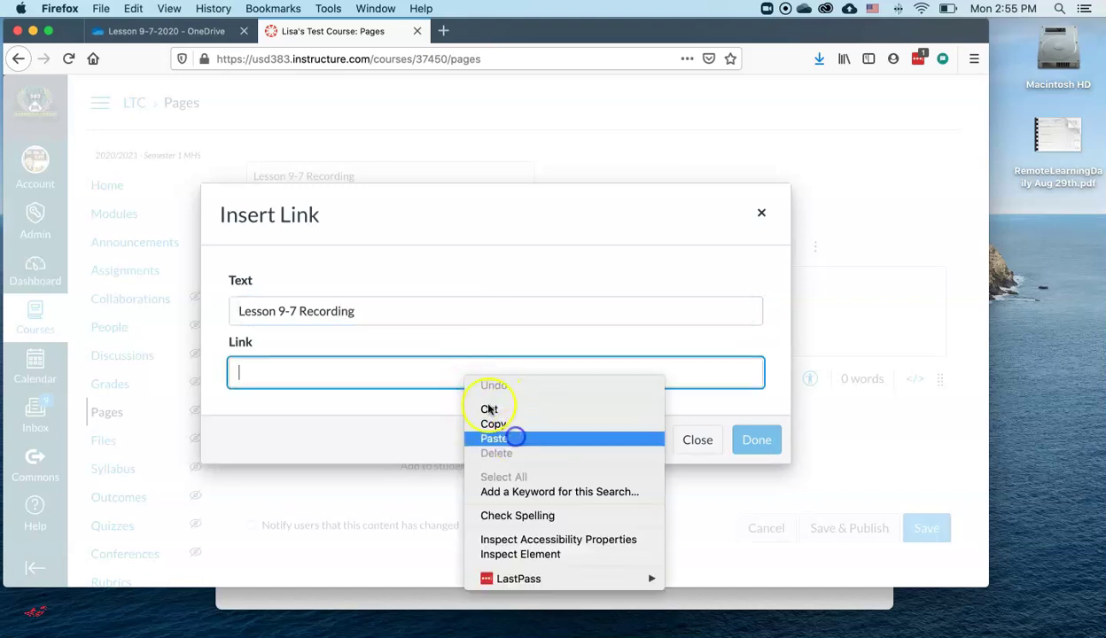
pyautogui.click(512, 437)
pyautogui.click(760, 441)
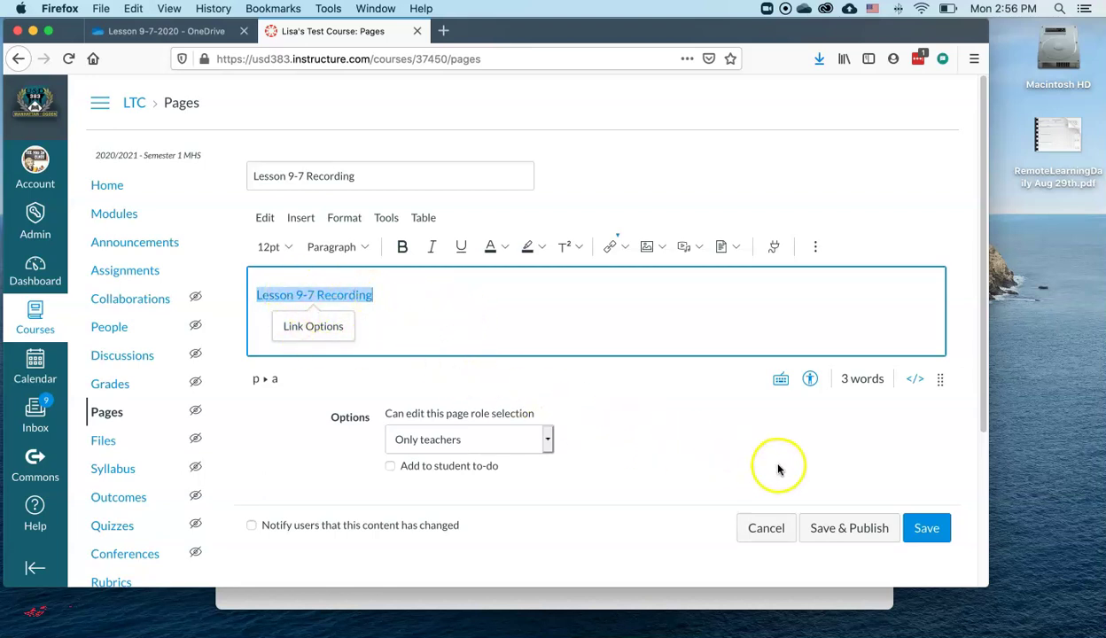
# - Save and publish the page, then follow its link to play the 0:29 recording in OneDrive
pyautogui.click(867, 526)
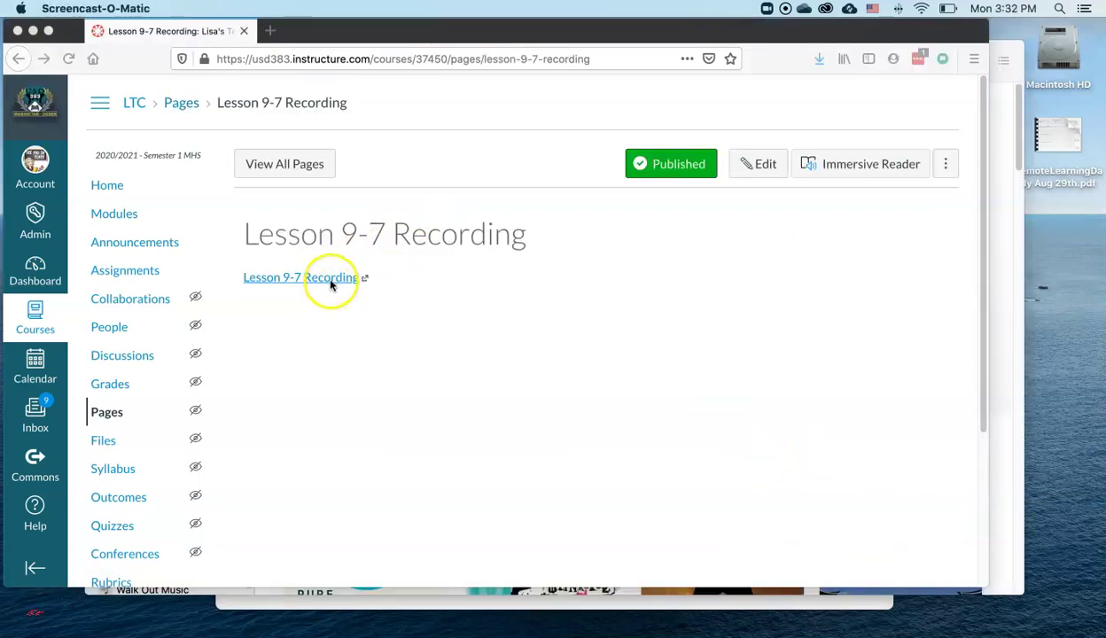
pyautogui.click(329, 281)
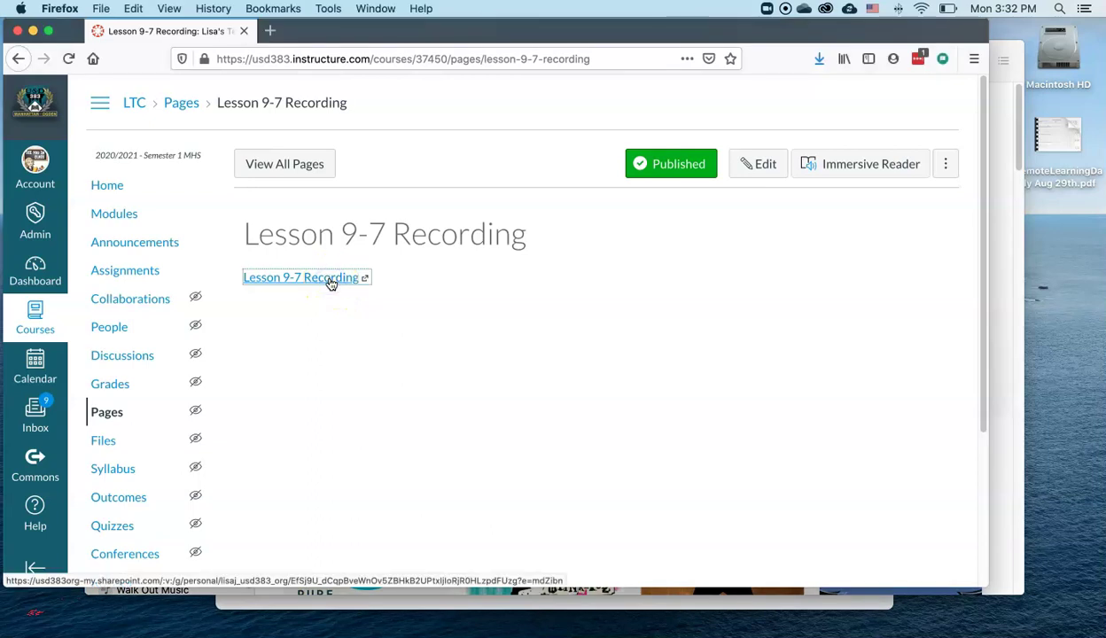
pyautogui.click(329, 280)
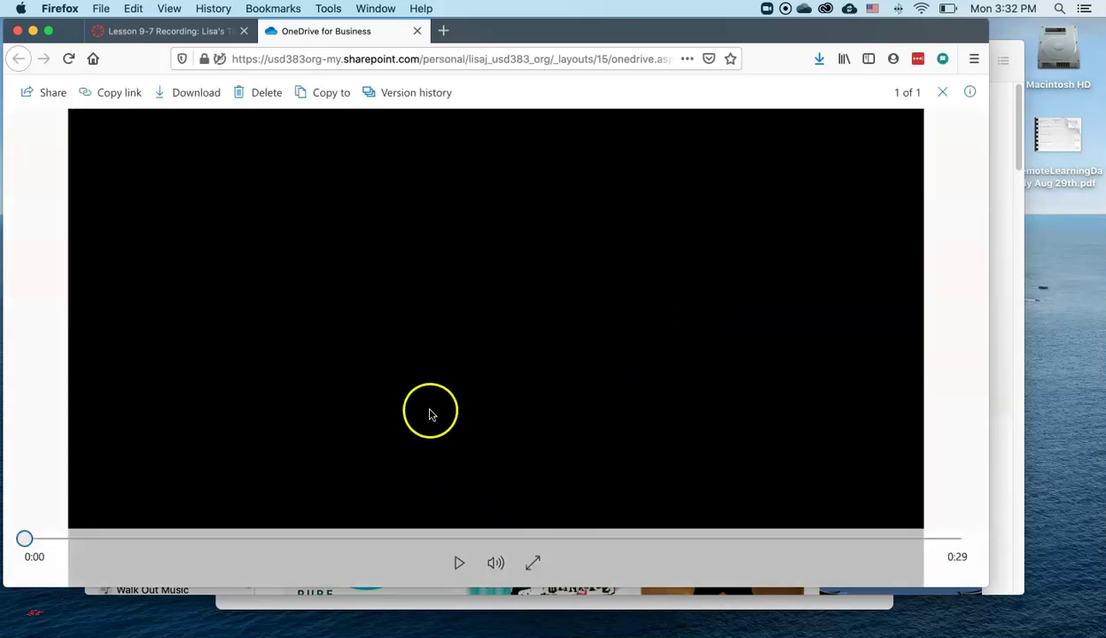
pyautogui.click(459, 563)
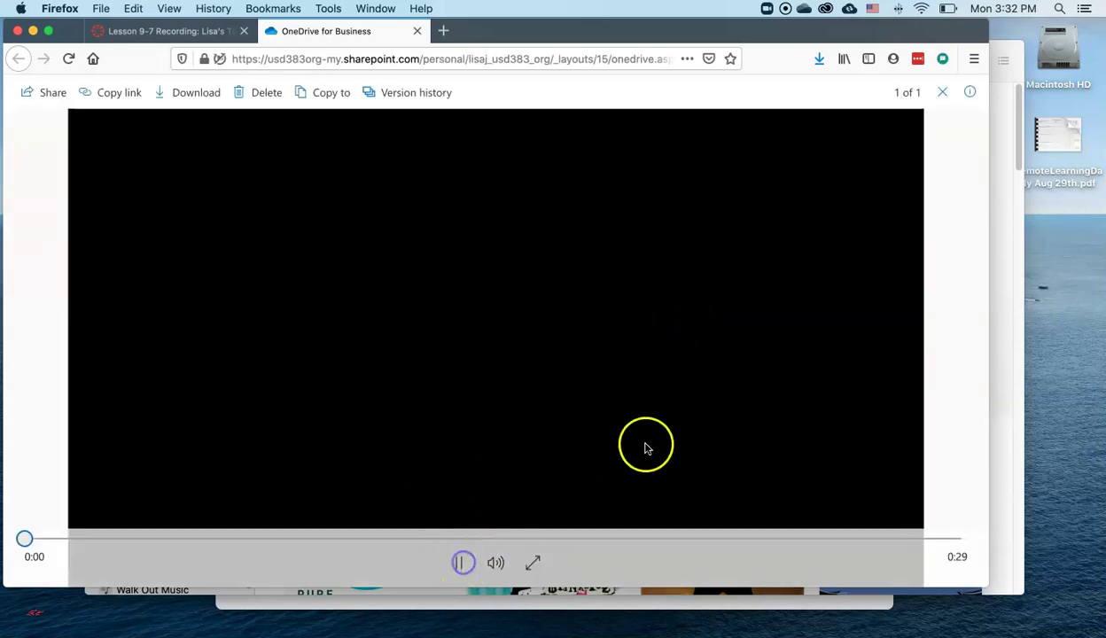